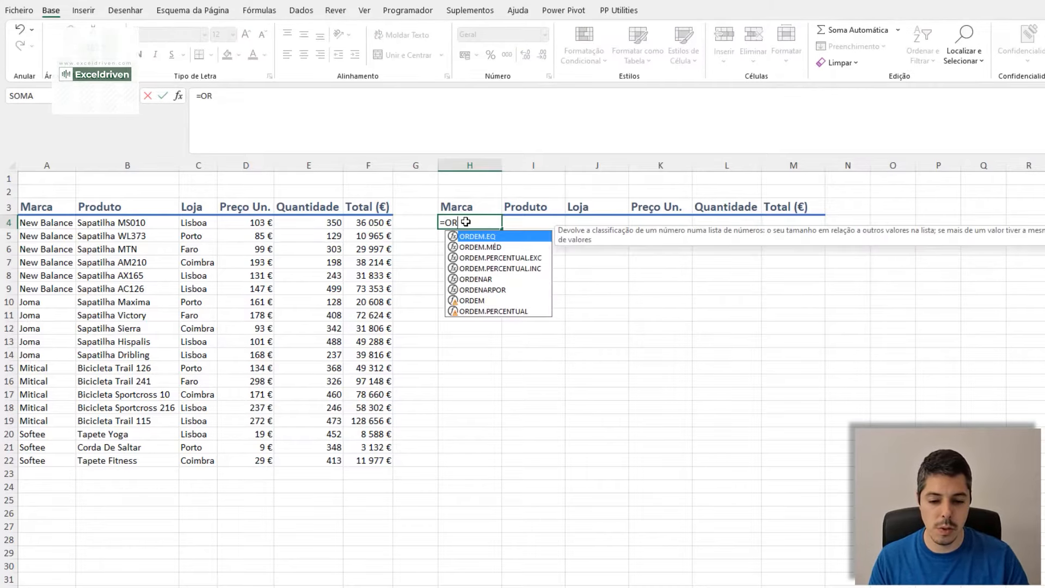
Enter the formula =ORDENAR(A4:F22) in cell H4 to return the whole product table sorted.
{"action": "type", "text": "DE"}
{"action": "key", "text": "Down"}
{"action": "key", "text": "Down"}
{"action": "key", "text": "Down"}
{"action": "key", "text": "Down"}
{"action": "key", "text": "Down"}
{"action": "key", "text": "Down"}
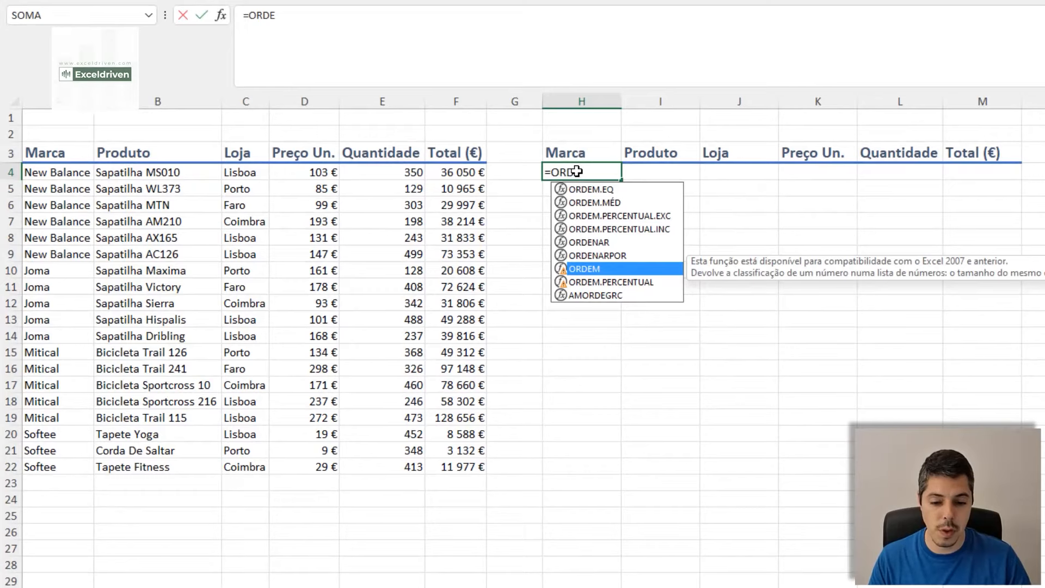
{"action": "key", "text": "Up"}
{"action": "key", "text": "Up"}
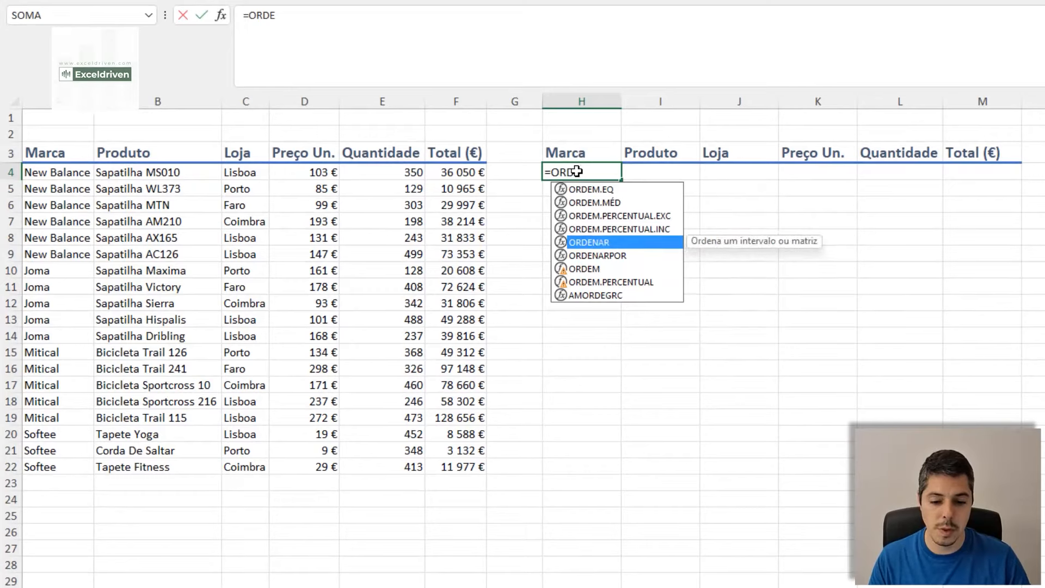
{"action": "key", "text": "Tab"}
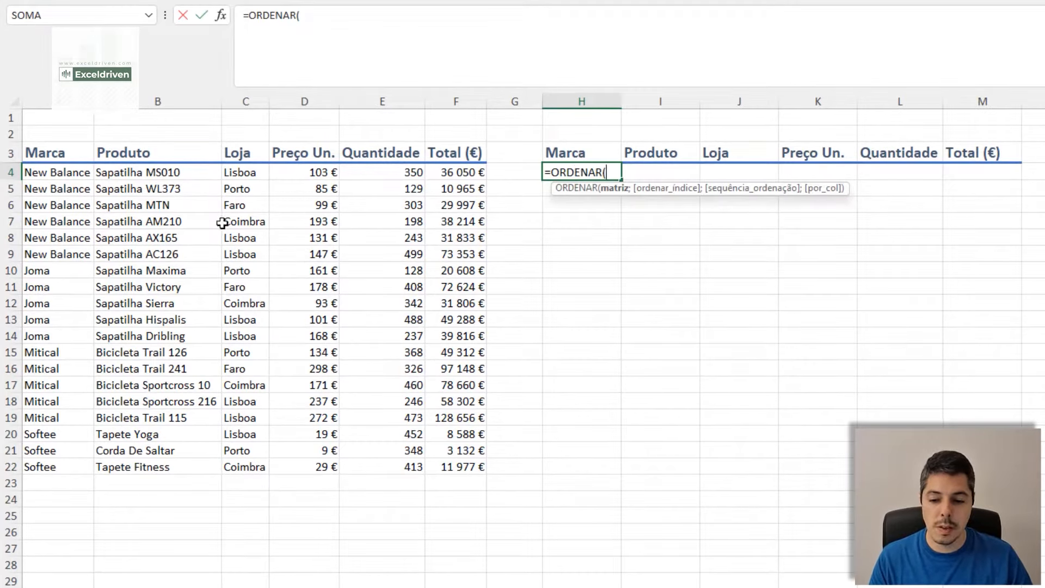
{"action": "left_click", "coordinate": [51, 174]}
{"action": "mouse_move", "coordinate": [83, 186]}
{"action": "left_mouse_down"}
{"action": "mouse_move", "coordinate": [321, 274]}
{"action": "mouse_move", "coordinate": [448, 440]}
{"action": "mouse_move", "coordinate": [453, 464]}
{"action": "left_mouse_up"}
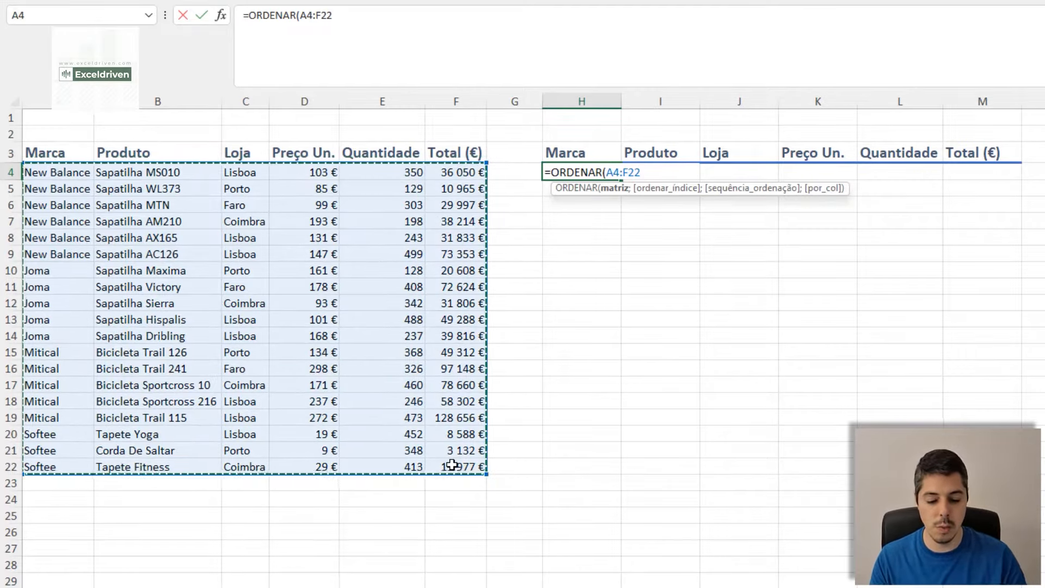
{"action": "type", "text": ")"}
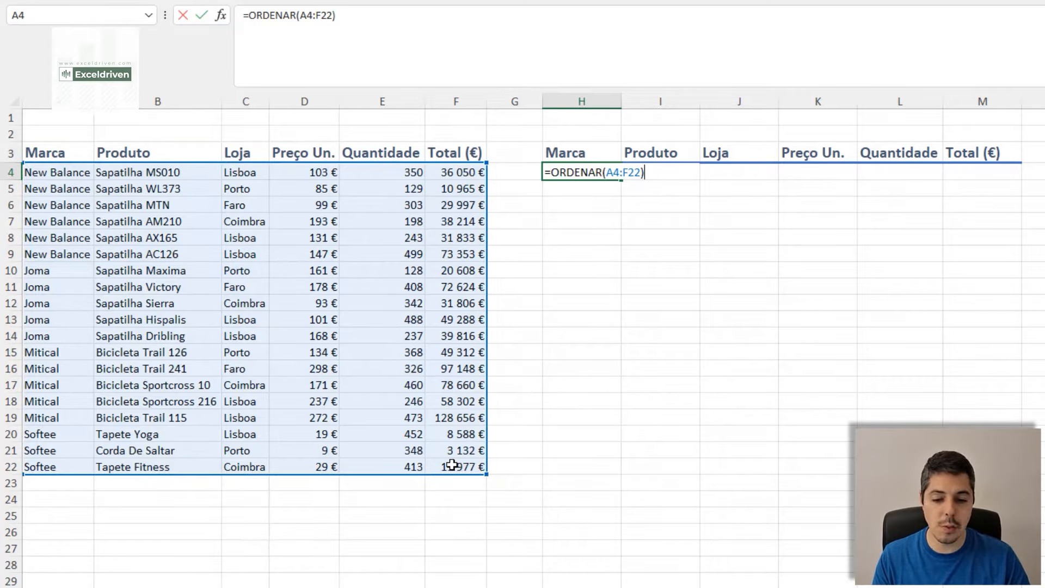
{"action": "key", "text": "Return"}
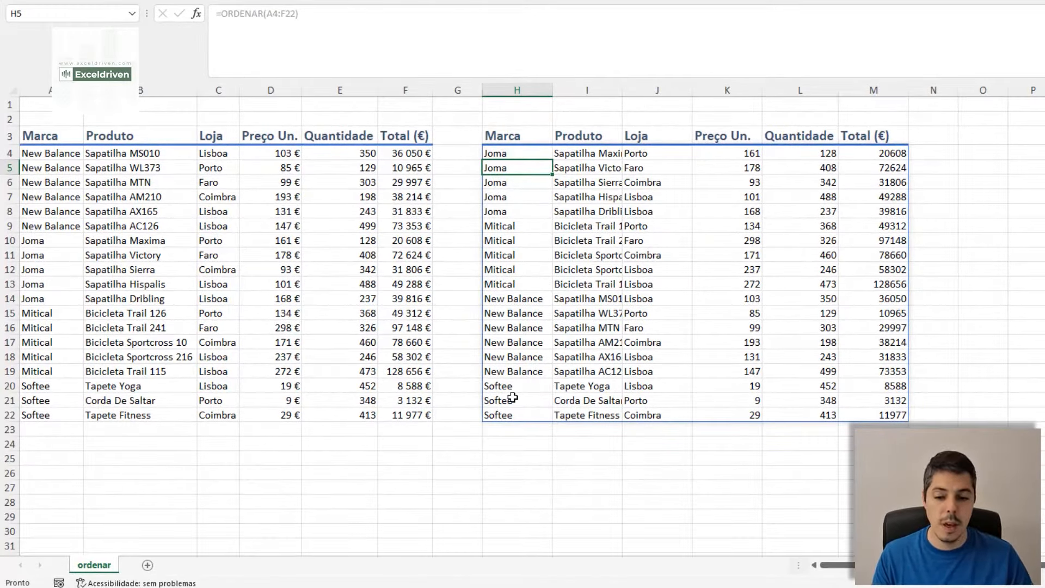
{"action": "left_click", "coordinate": [514, 152]}
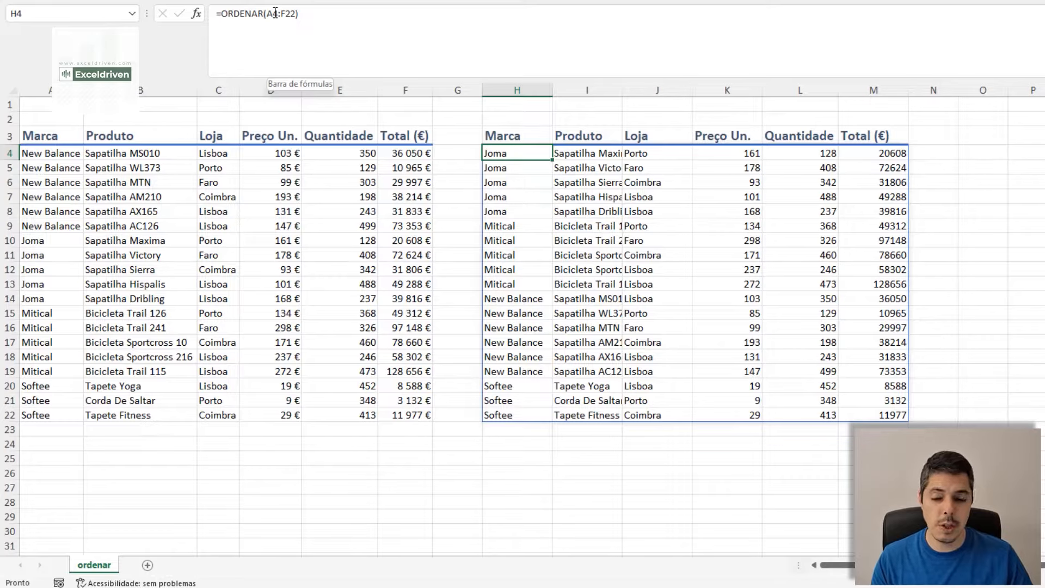
{"action": "left_click_drag", "start_coordinate": [278, 12], "coordinate": [295, 12]}
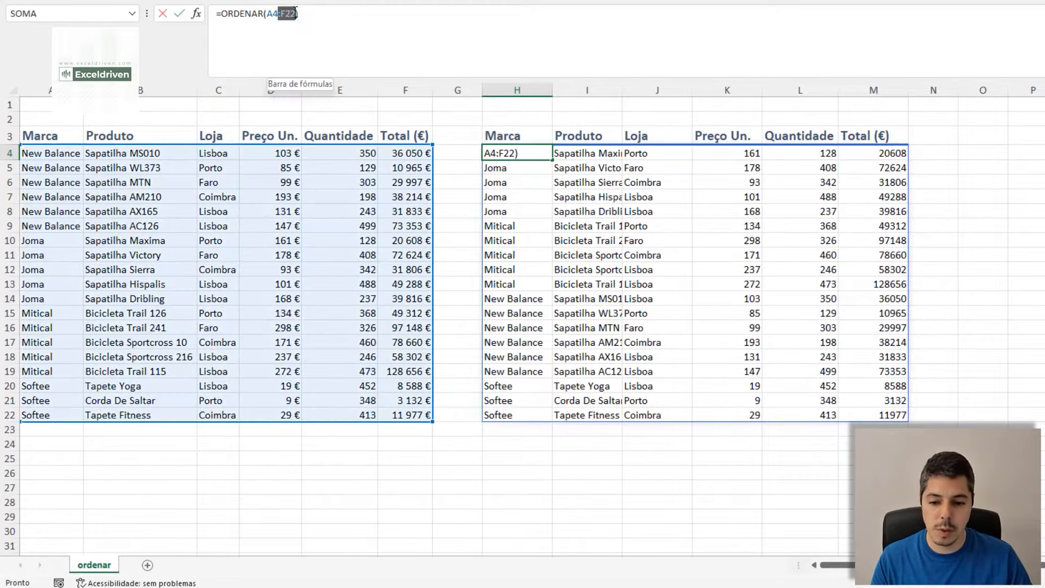
{"action": "left_click_drag", "start_coordinate": [54, 153], "coordinate": [143, 240]}
Change the array in the H4 ORDENAR formula to A4:B22, covering only Marca and Produto.
{"action": "left_click", "coordinate": [509, 154]}
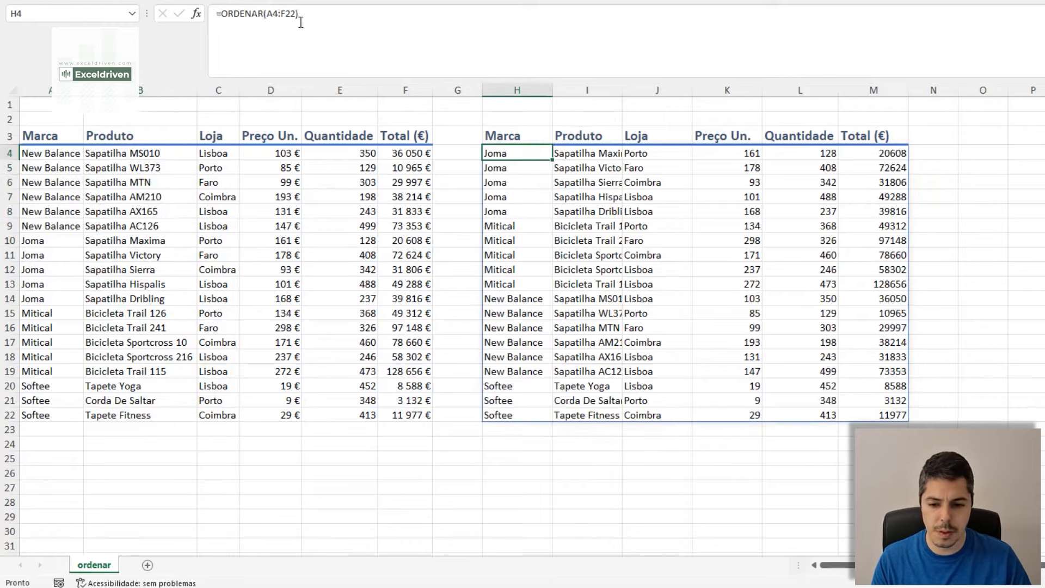
{"action": "left_click_drag", "start_coordinate": [266, 12], "coordinate": [295, 12]}
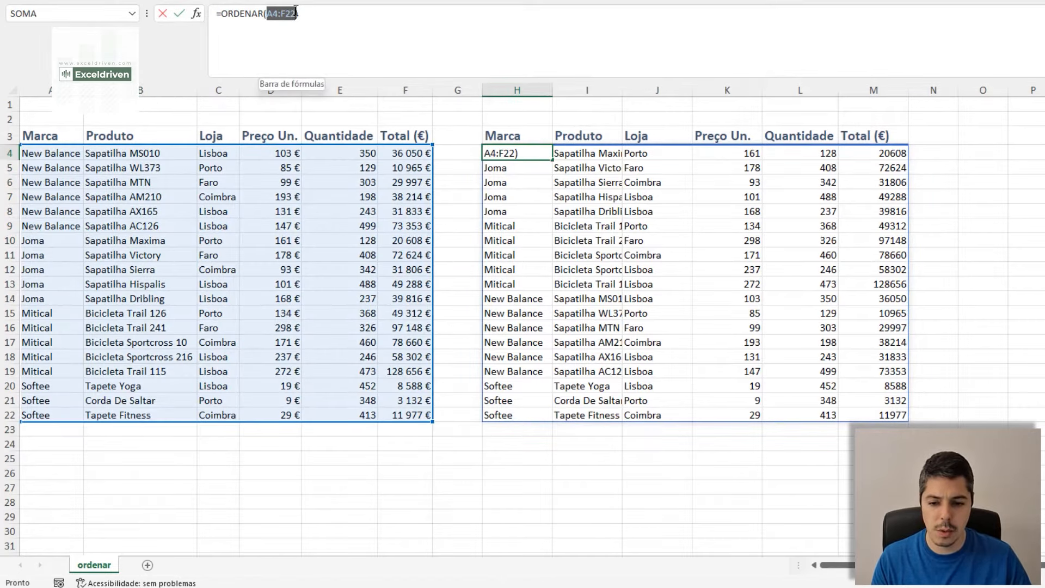
{"action": "left_click_drag", "start_coordinate": [65, 154], "coordinate": [162, 412]}
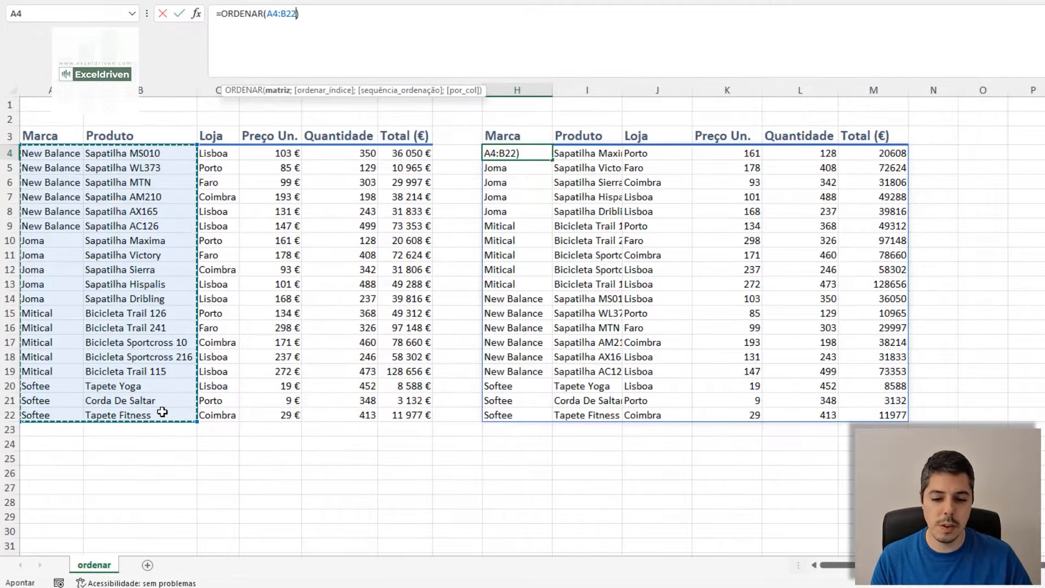
{"action": "key", "text": "Return"}
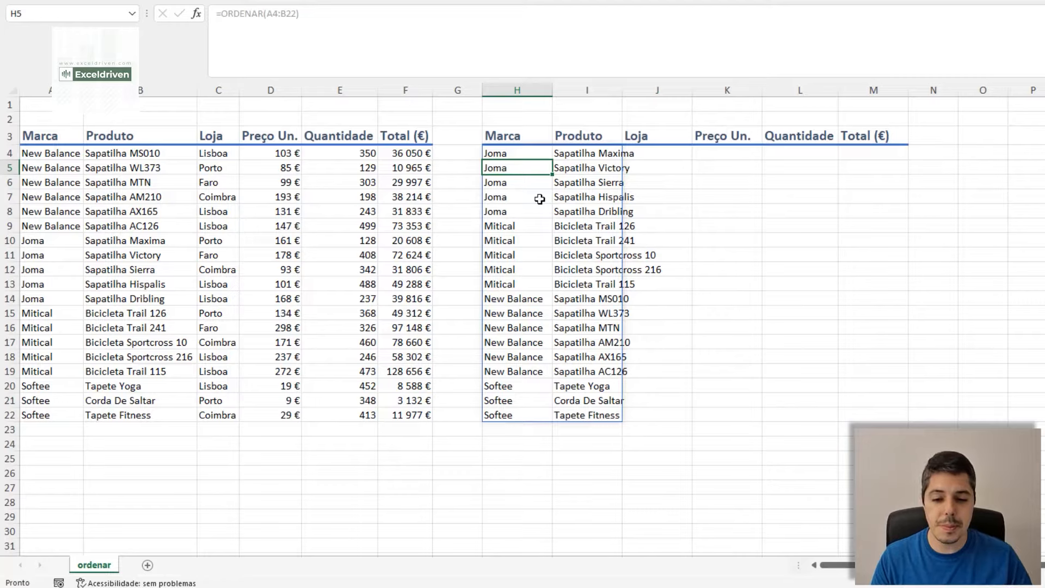
Extend the array in the H4 ORDENAR formula back to A4:F22.
{"action": "left_click", "coordinate": [515, 154]}
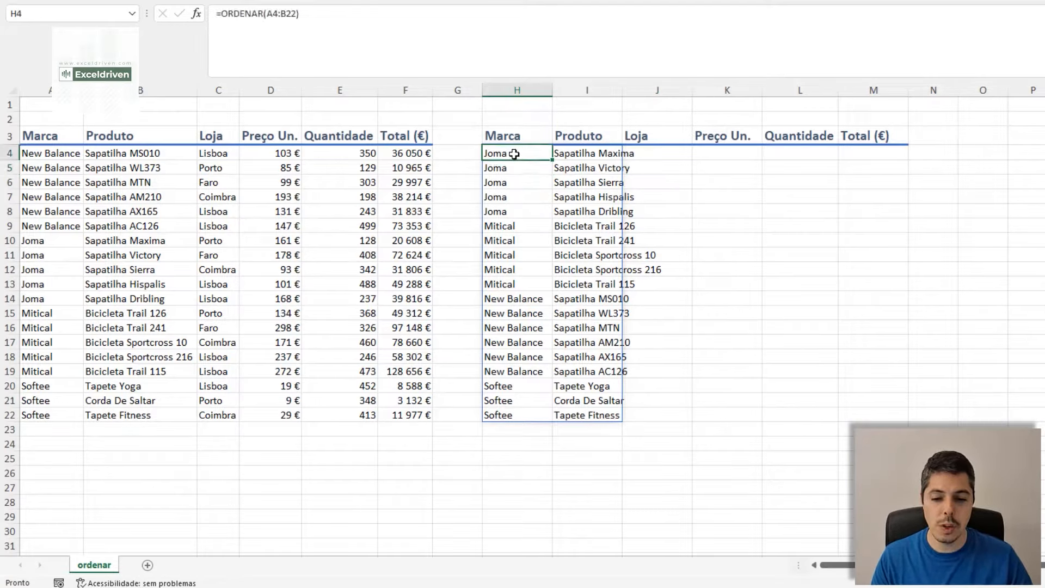
{"action": "left_click", "coordinate": [266, 14]}
{"action": "left_click_drag", "start_coordinate": [267, 13], "coordinate": [296, 14]}
{"action": "left_click_drag", "start_coordinate": [196, 423], "coordinate": [425, 426]}
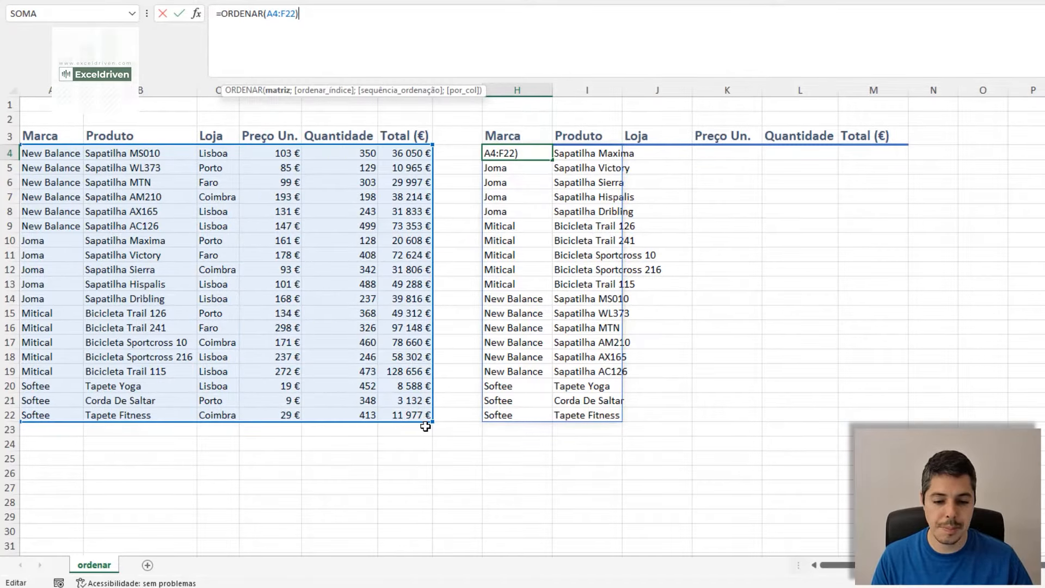
{"action": "key", "text": "Return"}
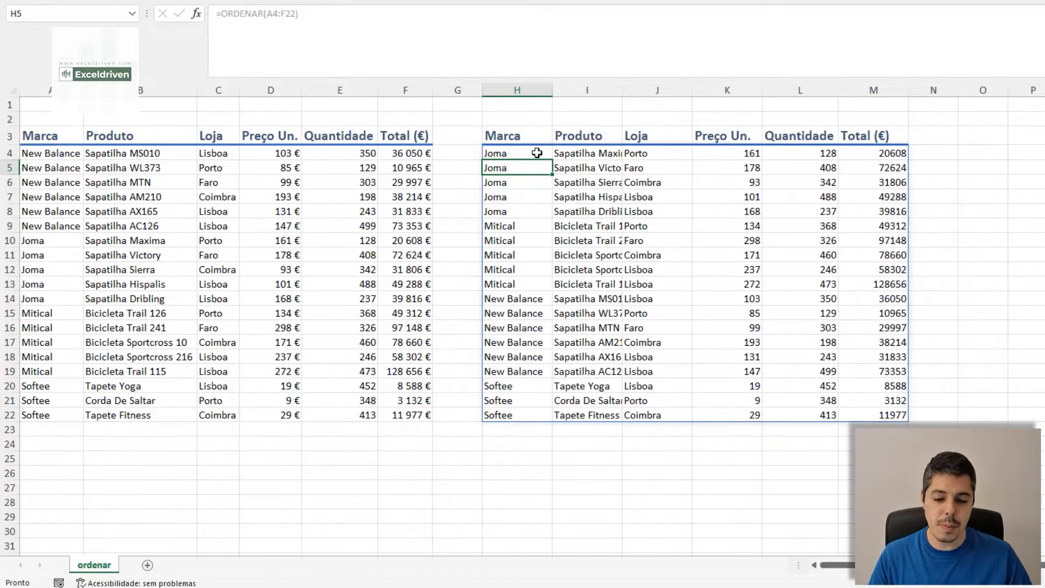
Copy the formatting of the source data A4:F22 onto the sorted results starting at H4.
{"action": "left_click_drag", "start_coordinate": [52, 155], "coordinate": [405, 411]}
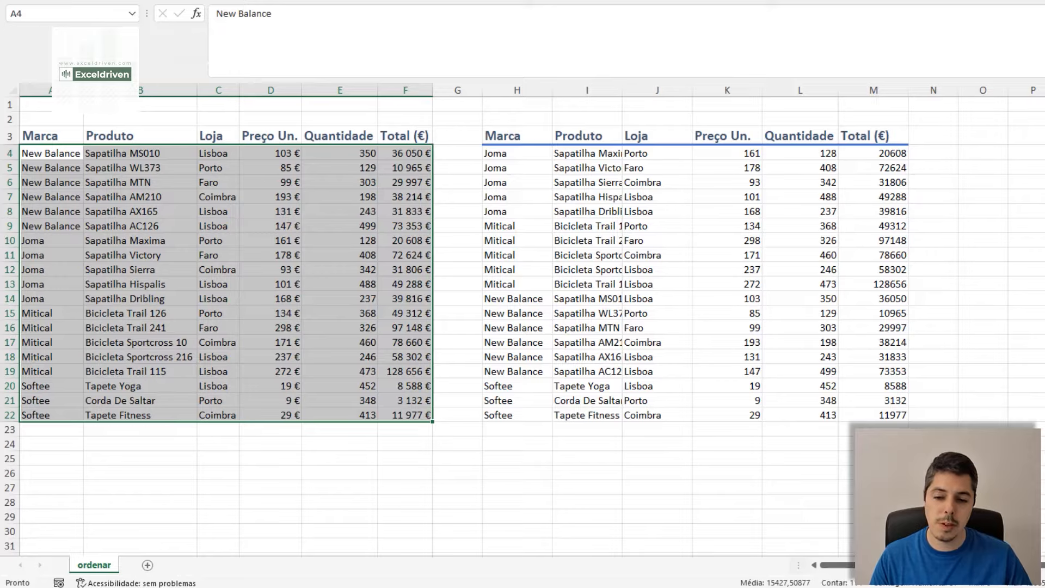
{"action": "left_click", "coordinate": [499, 154]}
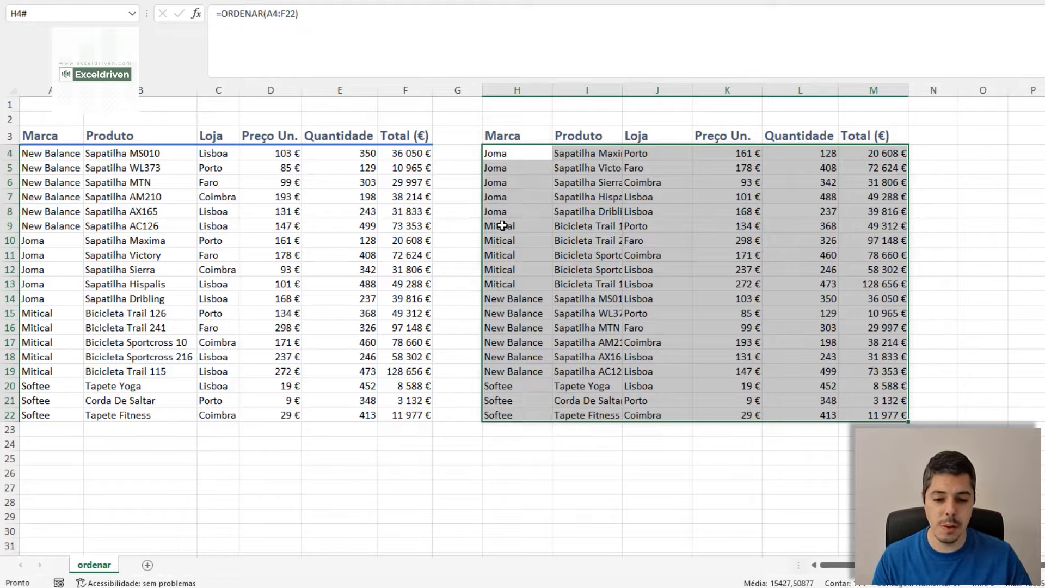
Add the sort index 4 to the ORDENAR formula in H4 to sort by Preço Un.
{"action": "left_click", "coordinate": [516, 153]}
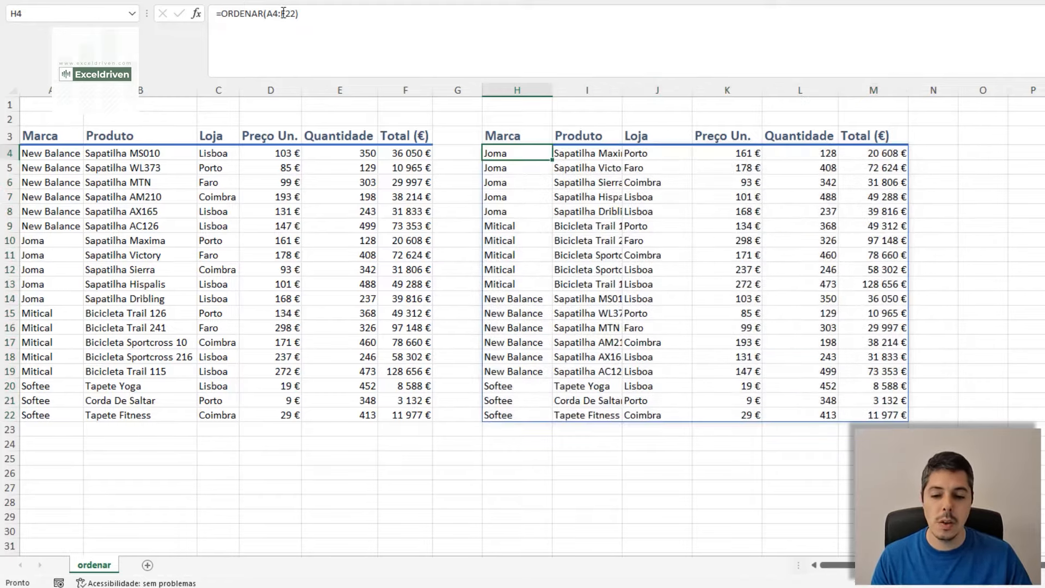
{"action": "left_click", "coordinate": [282, 13]}
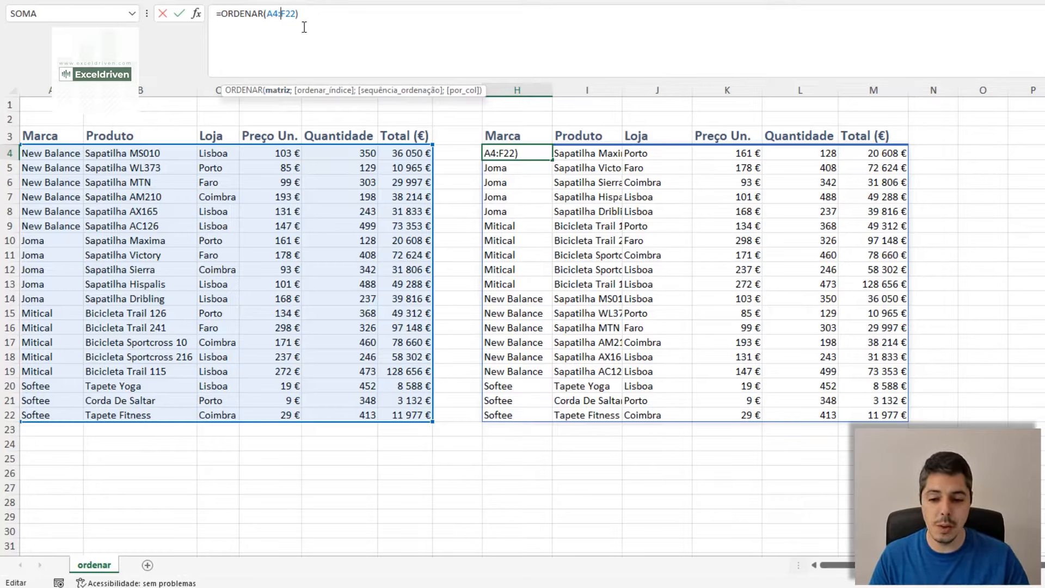
{"action": "left_click", "coordinate": [296, 12]}
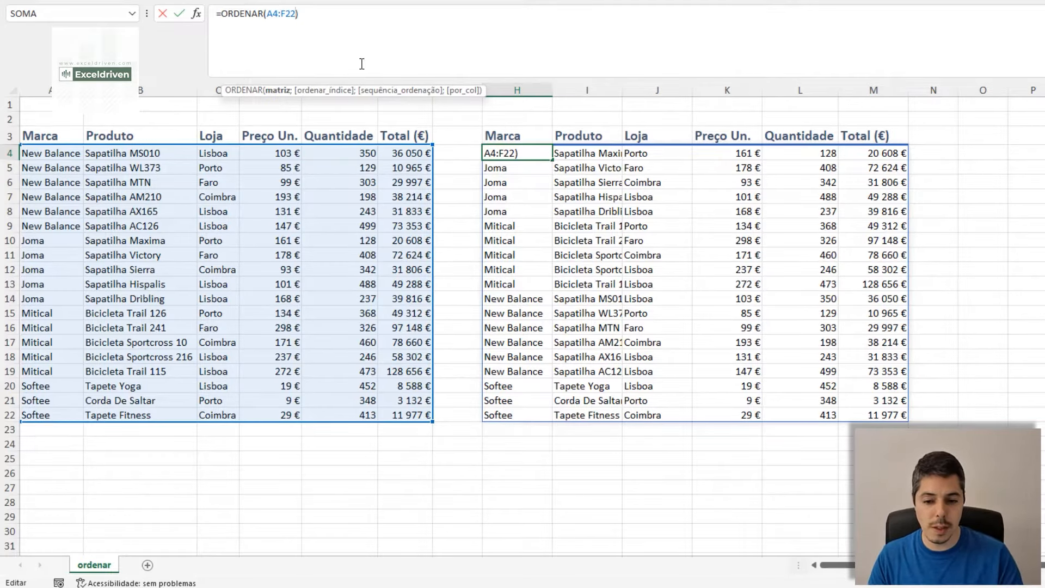
{"action": "type", "text": ";"}
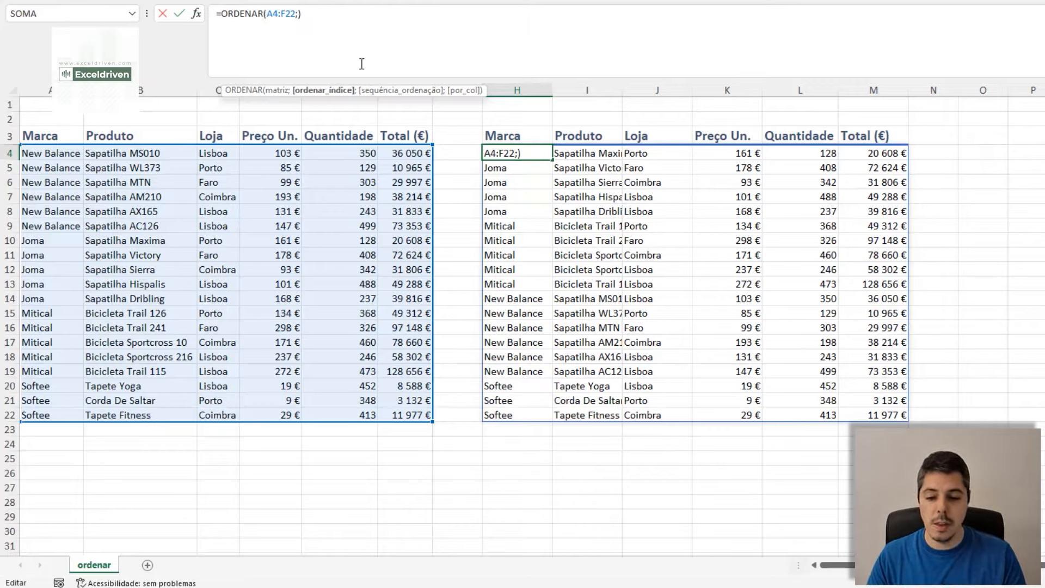
{"action": "type", "text": "4"}
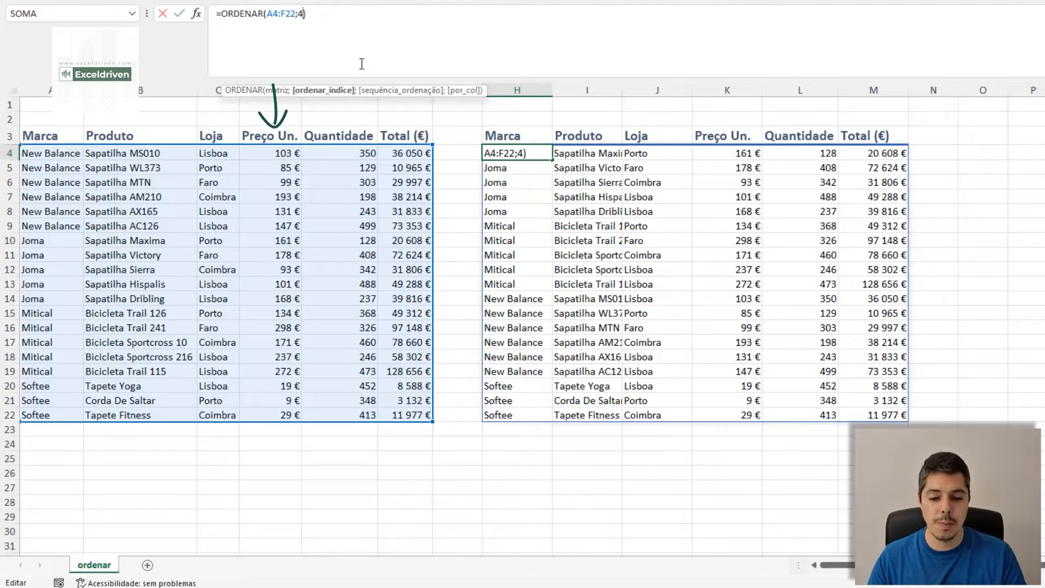
{"action": "key", "text": "Return"}
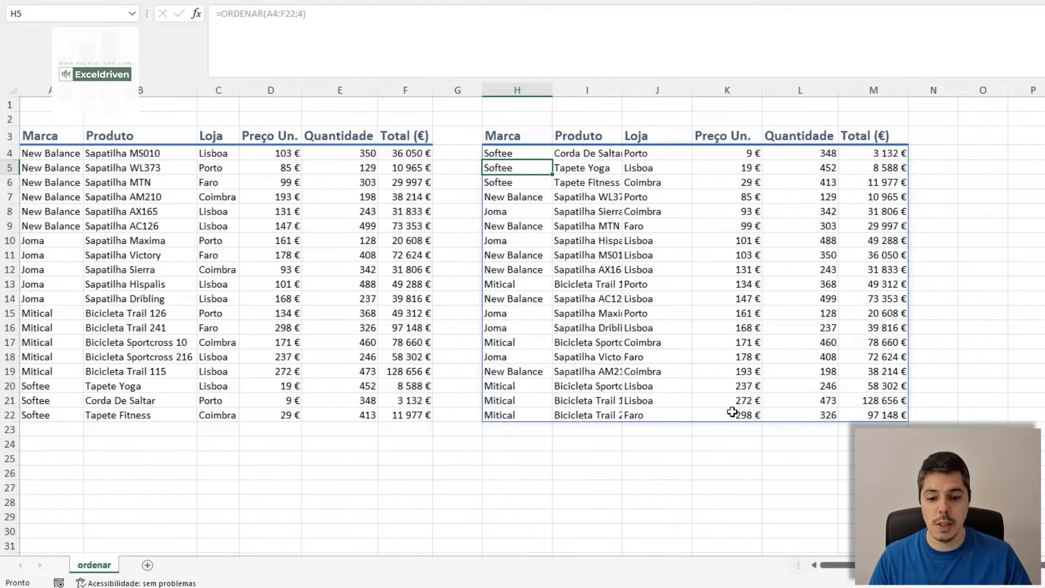
Add the sort order -1 (descending) to the ORDENAR formula in H4 and autofit the width of column I.
{"action": "left_click", "coordinate": [506, 153]}
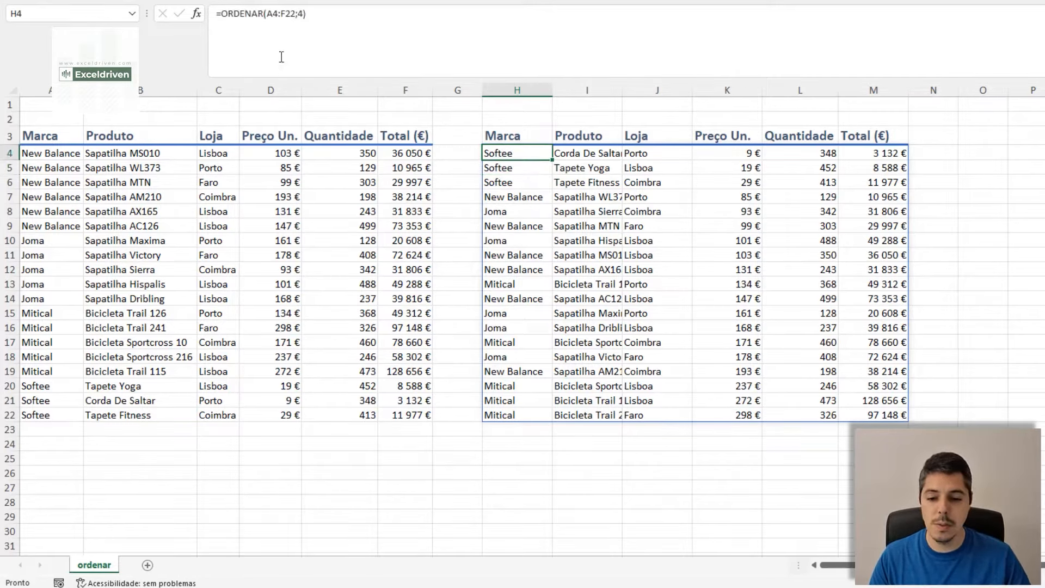
{"action": "left_click", "coordinate": [321, 55]}
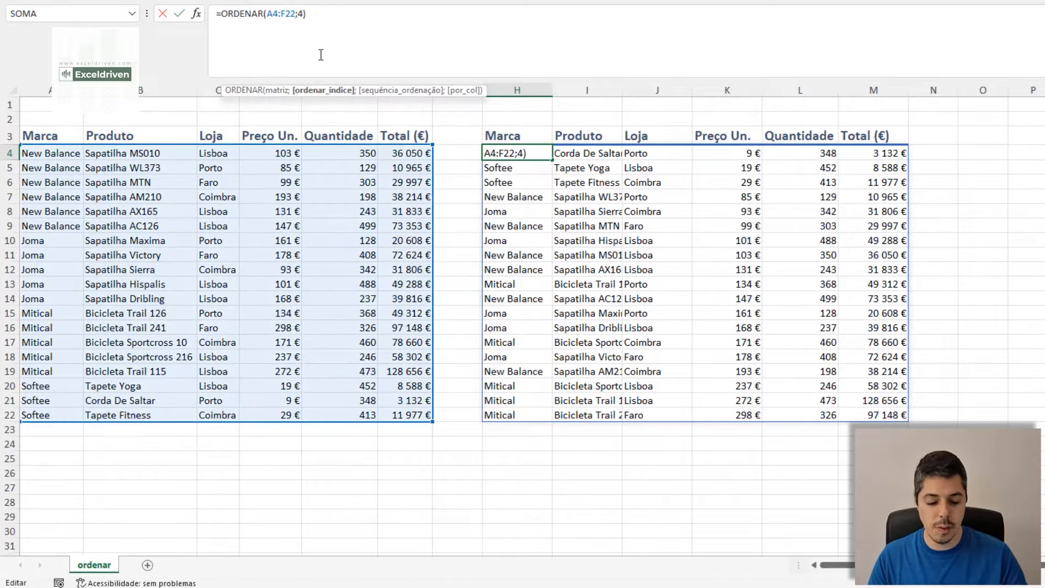
{"action": "type", "text": ";"}
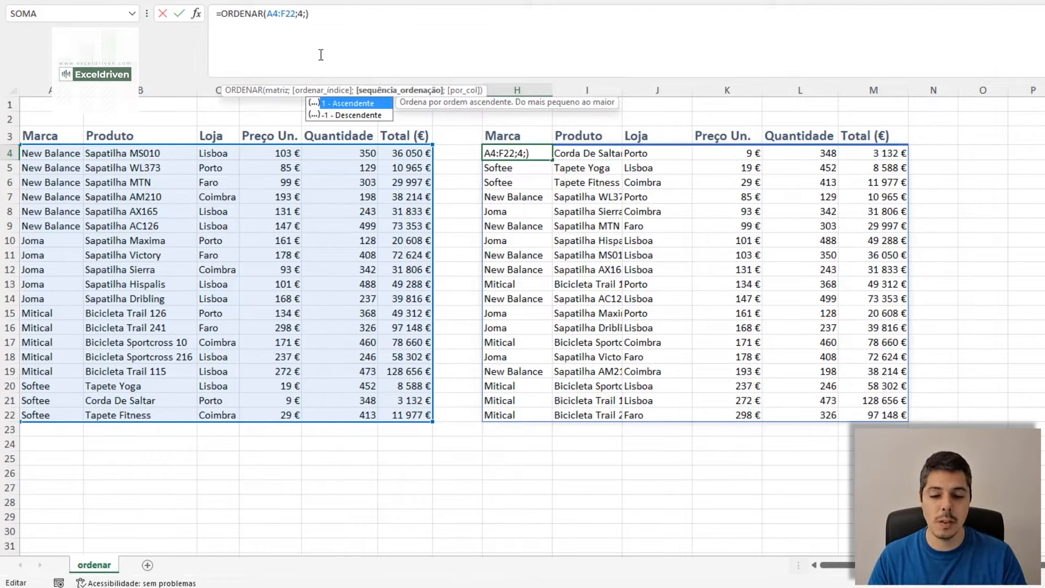
{"action": "type", "text": "-1"}
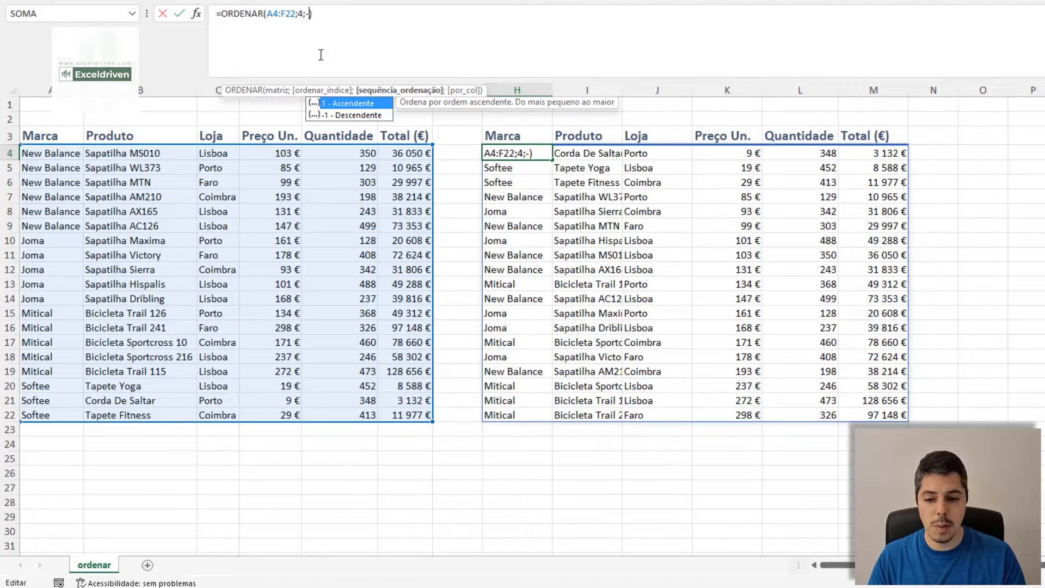
{"action": "key", "text": "Return"}
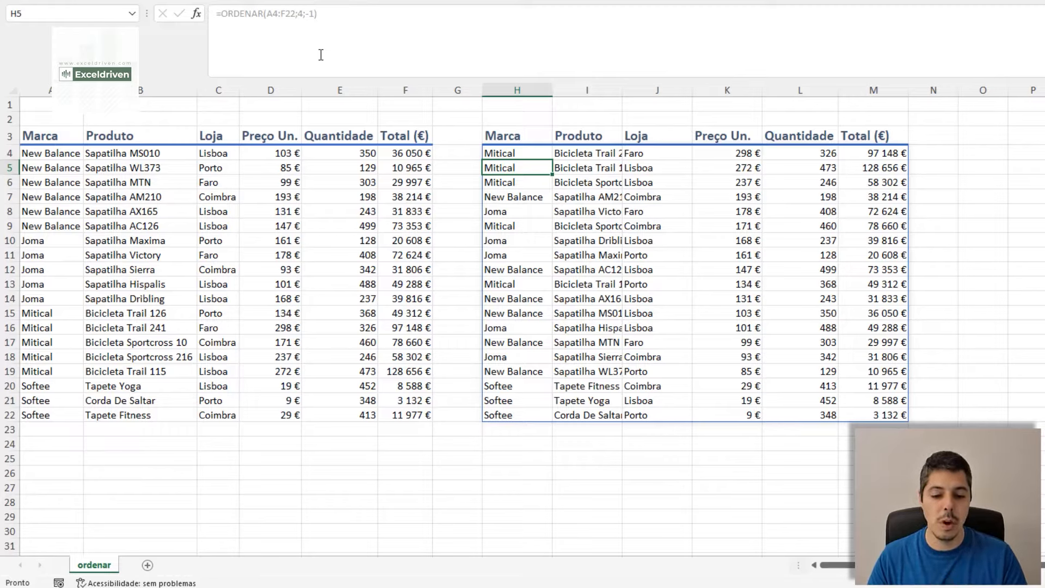
{"action": "double_click", "coordinate": [624, 87]}
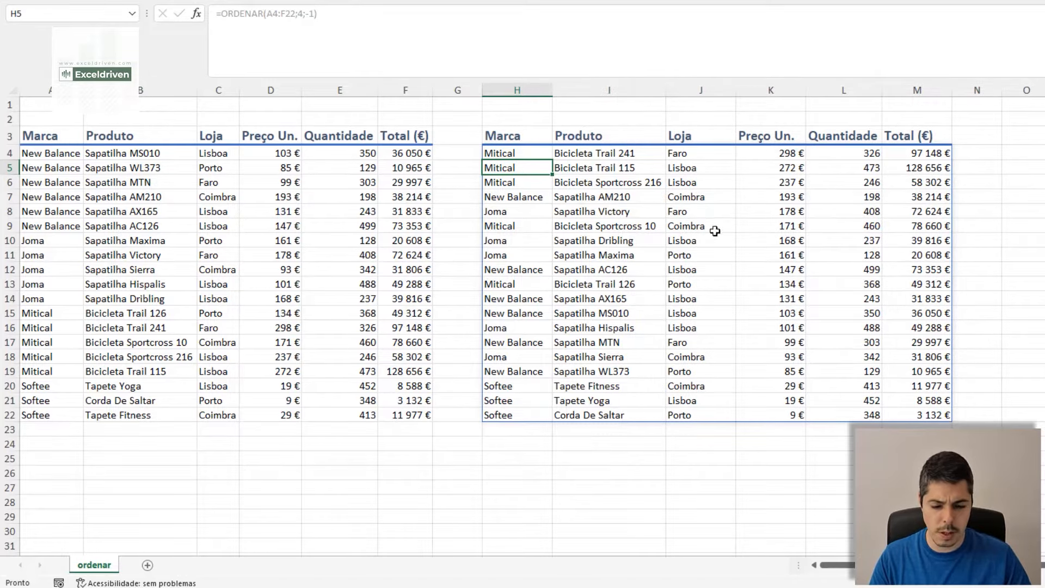
Open the ORDENAR formula in cell H4 for editing.
{"action": "left_click", "coordinate": [510, 154]}
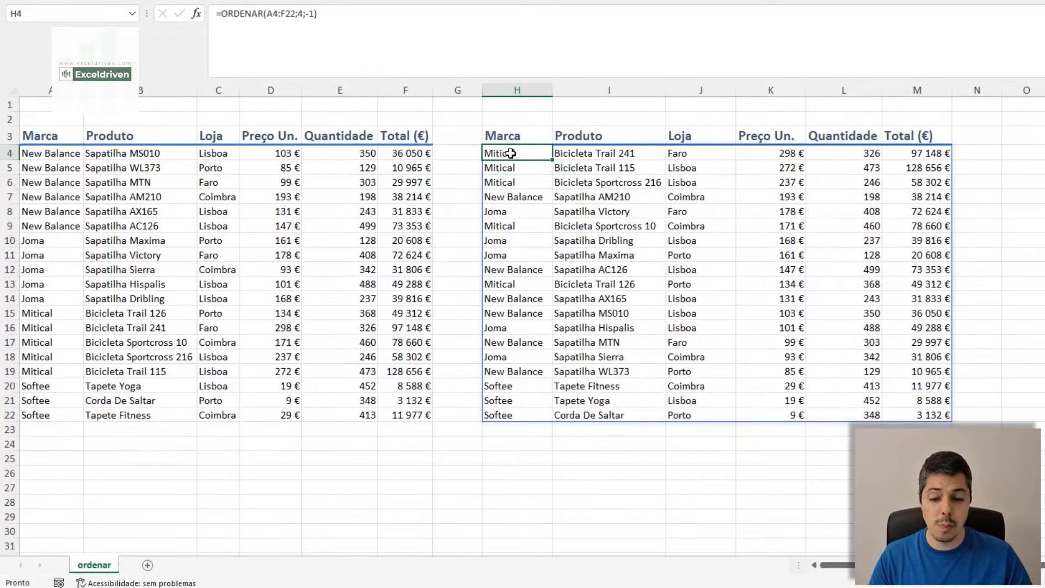
{"action": "left_click", "coordinate": [314, 14]}
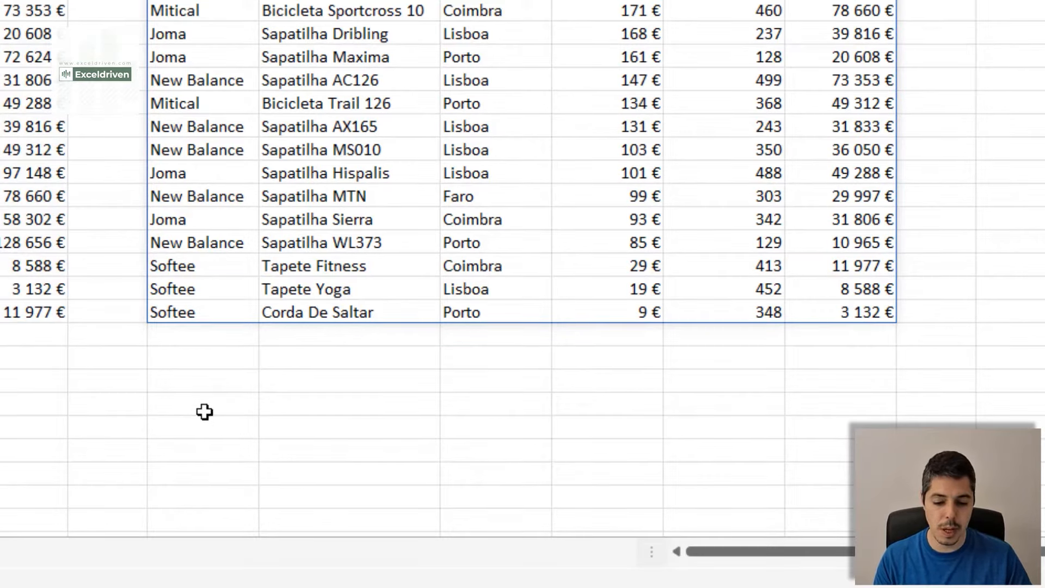
Enter the sample letters A, C, B, F, E and G across cells H26 to M26, below the sorted table.
{"action": "left_click", "coordinate": [226, 429]}
{"action": "left_click_drag", "start_coordinate": [226, 429], "coordinate": [242, 413]}
{"action": "type", "text": "A"}
{"action": "key", "text": "Tab"}
{"action": "type", "text": "C"}
{"action": "key", "text": "Tab"}
{"action": "type", "text": "B"}
{"action": "key", "text": "Tab"}
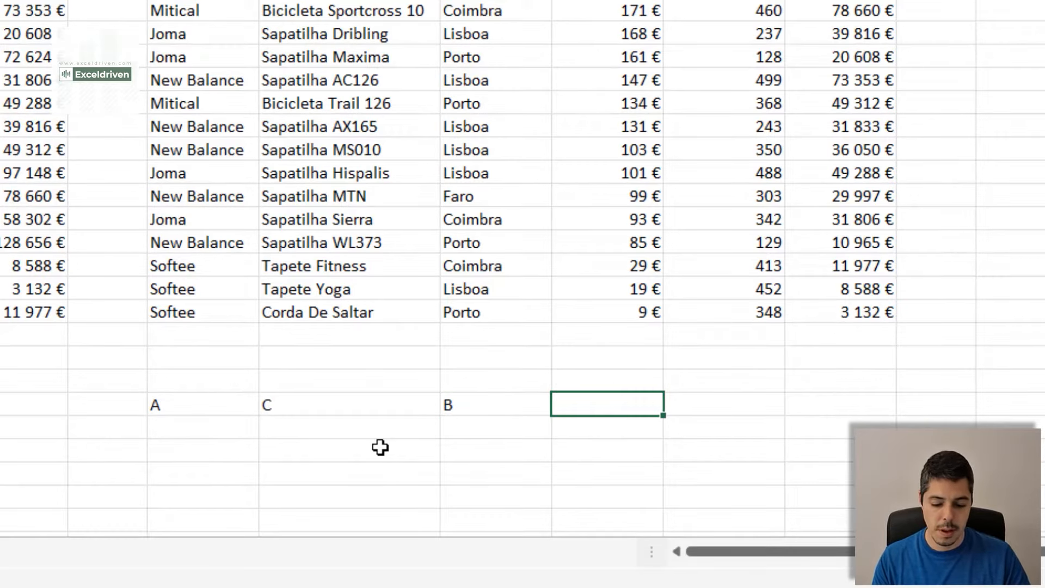
{"action": "type", "text": "E"}
{"action": "key", "text": "BackSpace"}
{"action": "type", "text": "F"}
{"action": "key", "text": "Tab"}
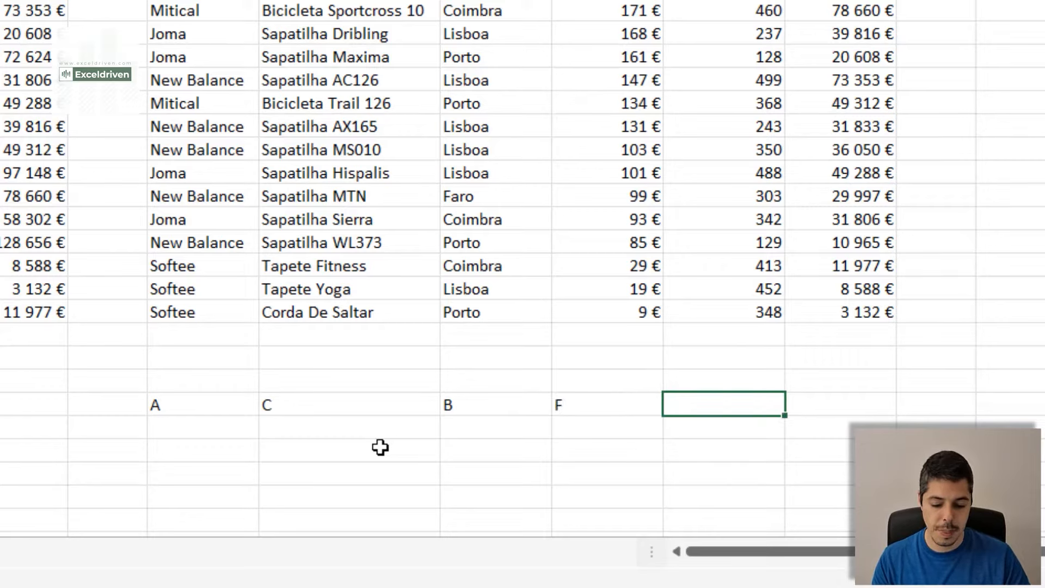
{"action": "type", "text": "E"}
{"action": "key", "text": "Tab"}
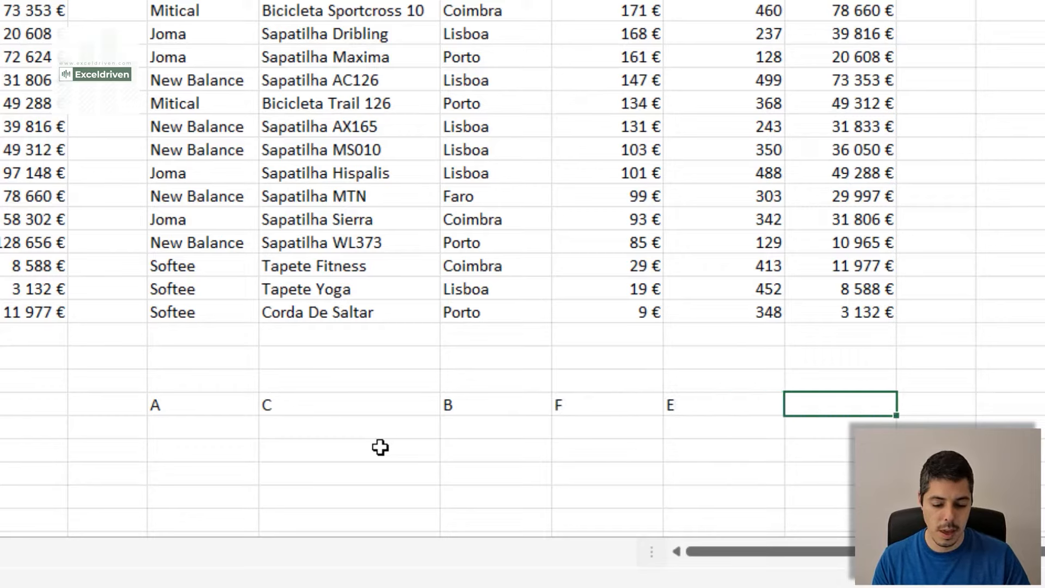
{"action": "type", "text": "G"}
{"action": "key", "text": "Return"}
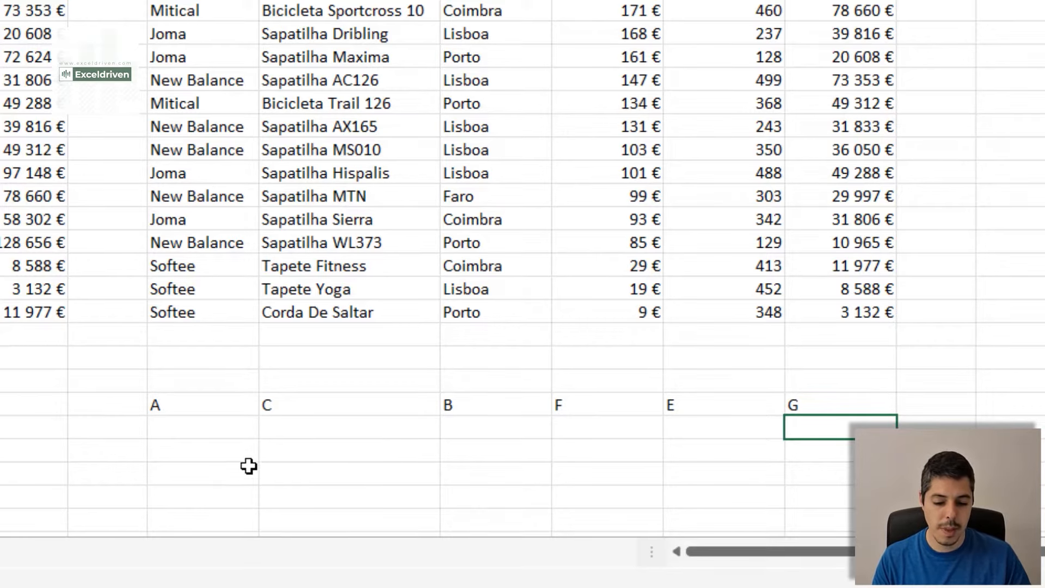
Start an ORDENAR formula in cell H28 with the letter range H26:M26 as its array.
{"action": "scroll", "coordinate": [225, 442], "scroll_direction": "down", "scroll_amount": 1}
{"action": "left_click_drag", "start_coordinate": [170, 336], "coordinate": [808, 315]}
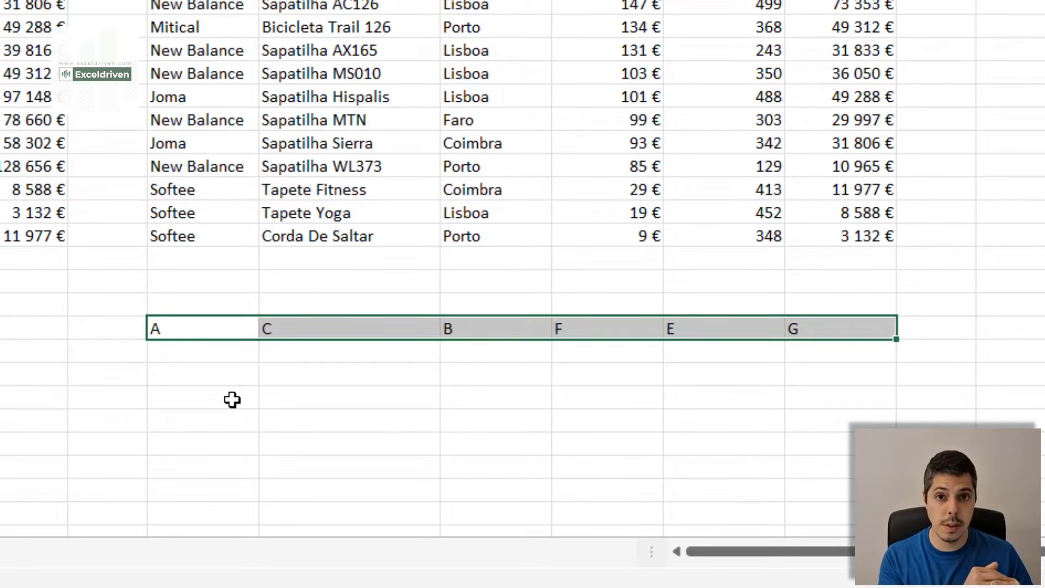
{"action": "left_click", "coordinate": [187, 371]}
{"action": "type", "text": "=OR"}
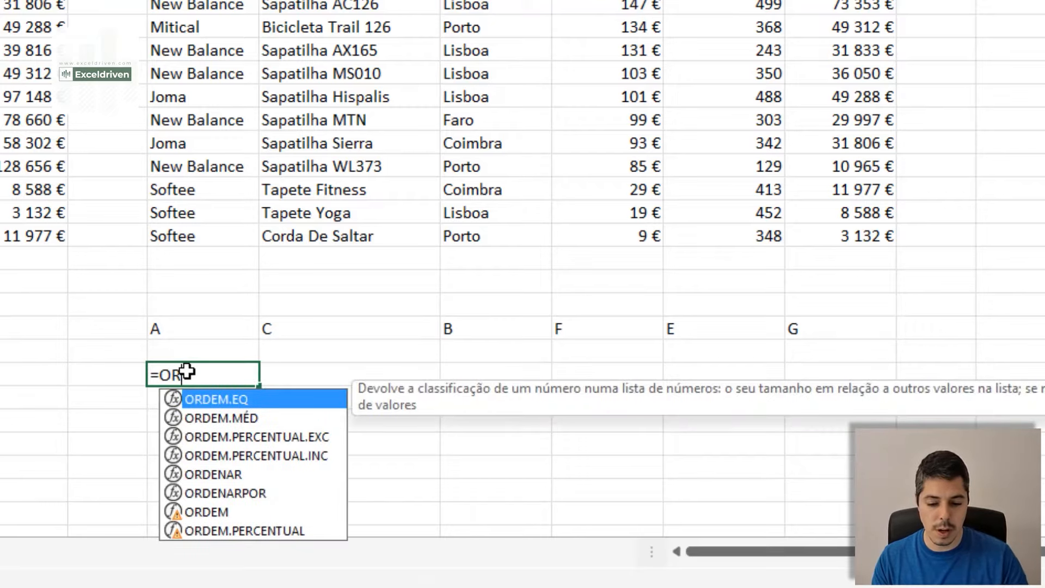
{"action": "key", "text": "Down"}
{"action": "key", "text": "Down"}
{"action": "key", "text": "Down"}
{"action": "key", "text": "Down"}
{"action": "key", "text": "Tab"}
{"action": "type", "text": "H26"}
{"action": "left_click_drag", "start_coordinate": [158, 328], "coordinate": [799, 329]}
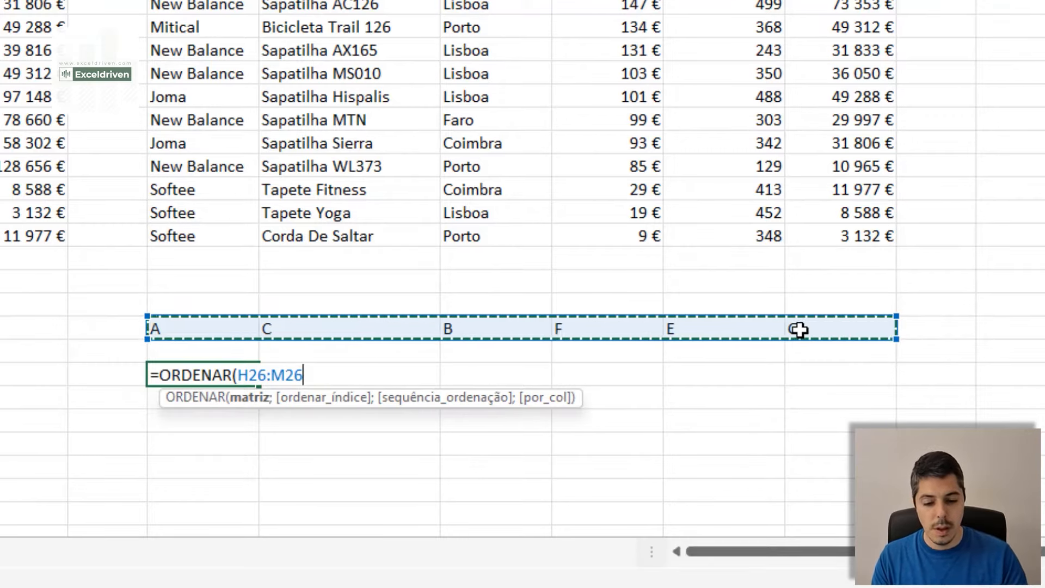
Complete the H28 ORDENAR formula with sort index 1, ascending order 1 and VERDADEIRO to sort by column.
{"action": "type", "text": ";"}
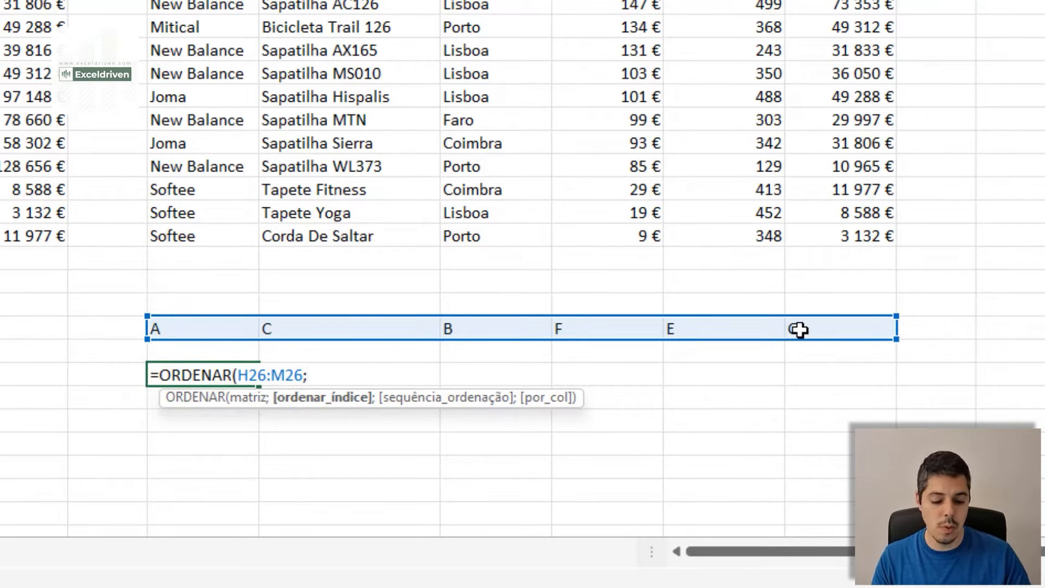
{"action": "type", "text": ";"}
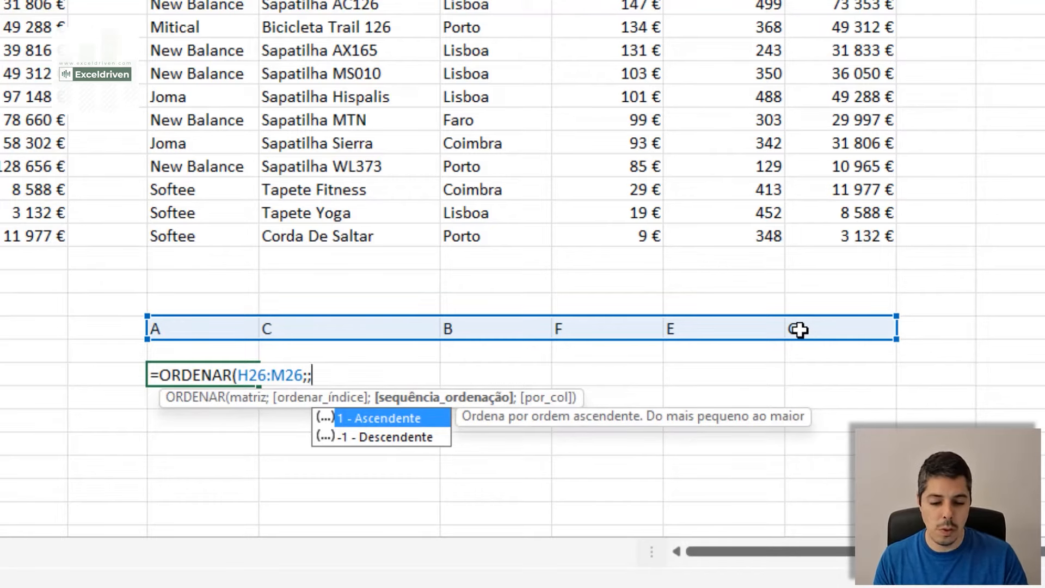
{"action": "key", "text": "BackSpace"}
{"action": "type", "text": "1"}
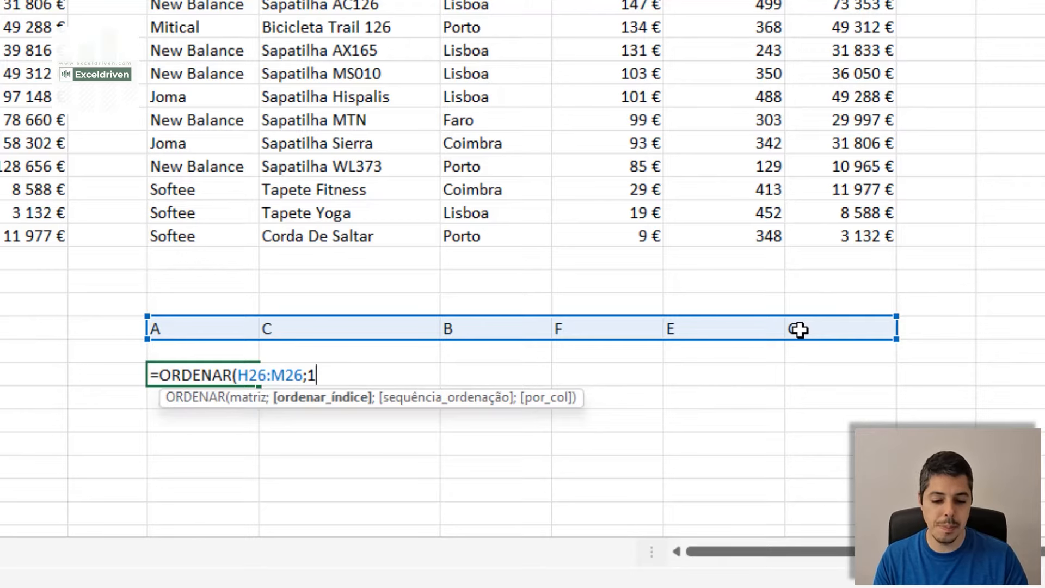
{"action": "type", "text": ";1"}
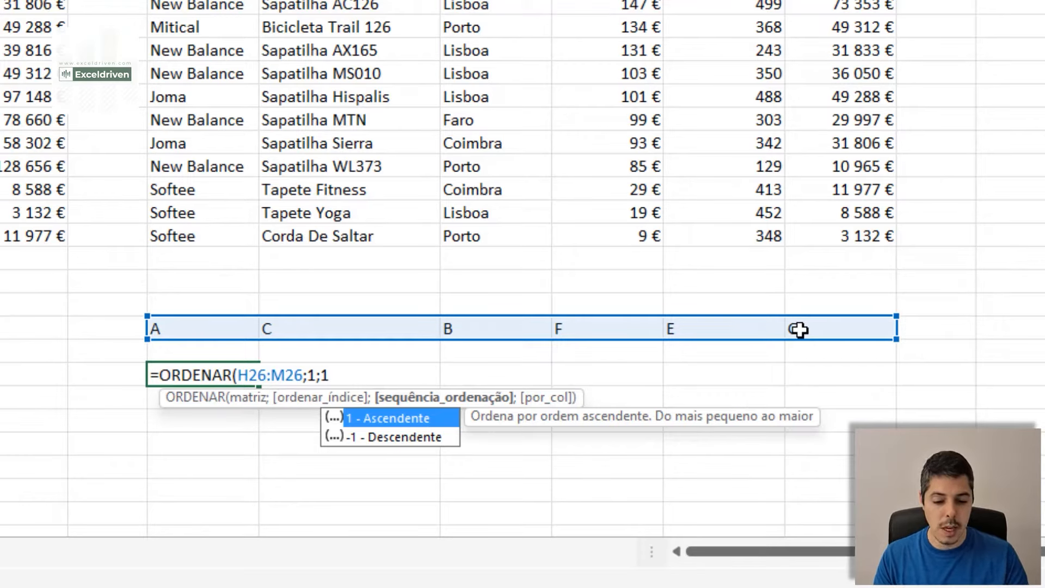
{"action": "type", "text": ";"}
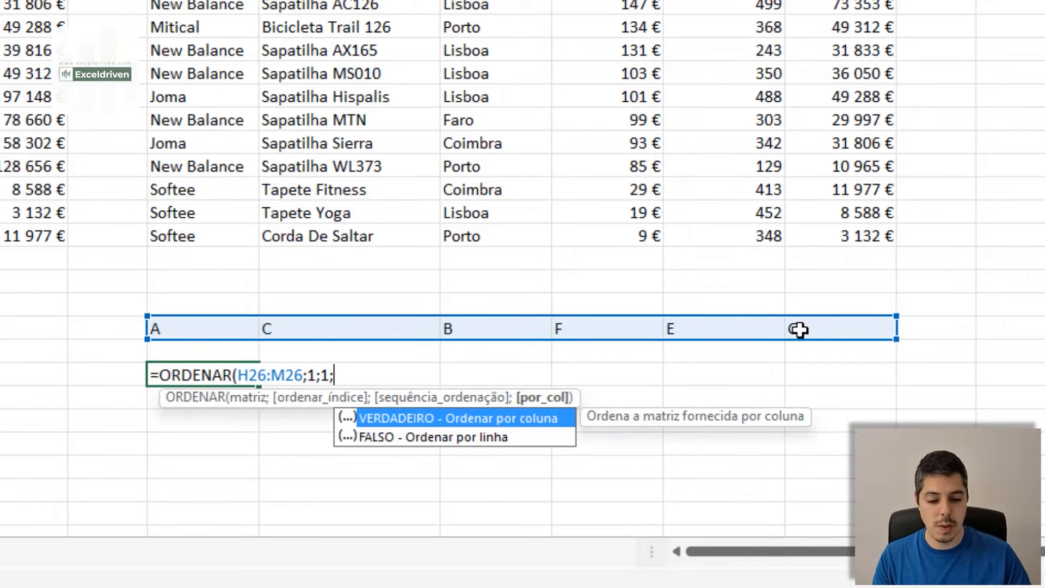
{"action": "double_click", "coordinate": [526, 417]}
{"action": "type", "text": ")"}
{"action": "key", "text": "Return"}
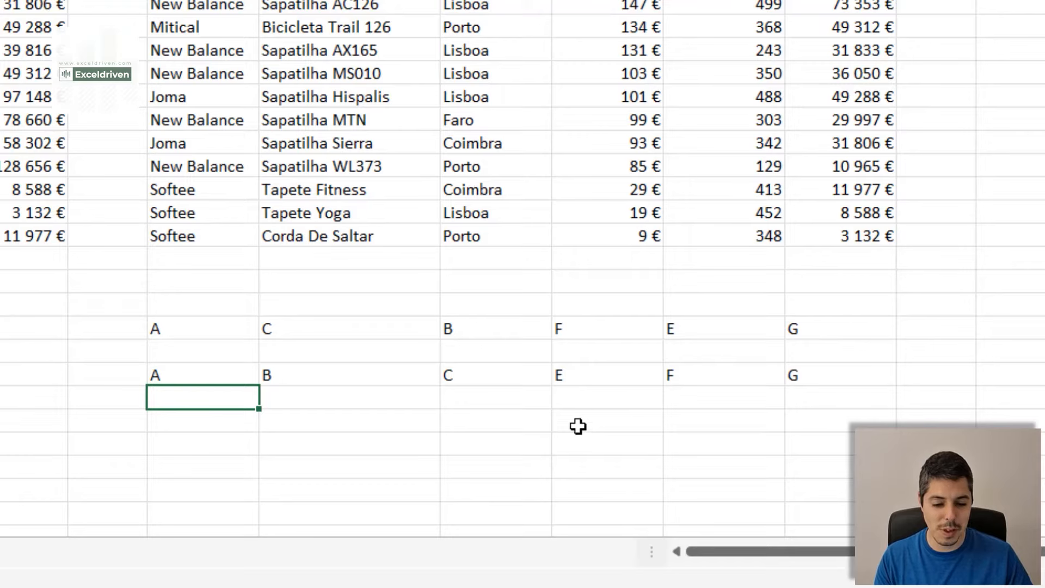
Clear the contents of rows 26 to 29, removing the sample letters and their ORDENAR formula.
{"action": "left_click", "coordinate": [162, 373]}
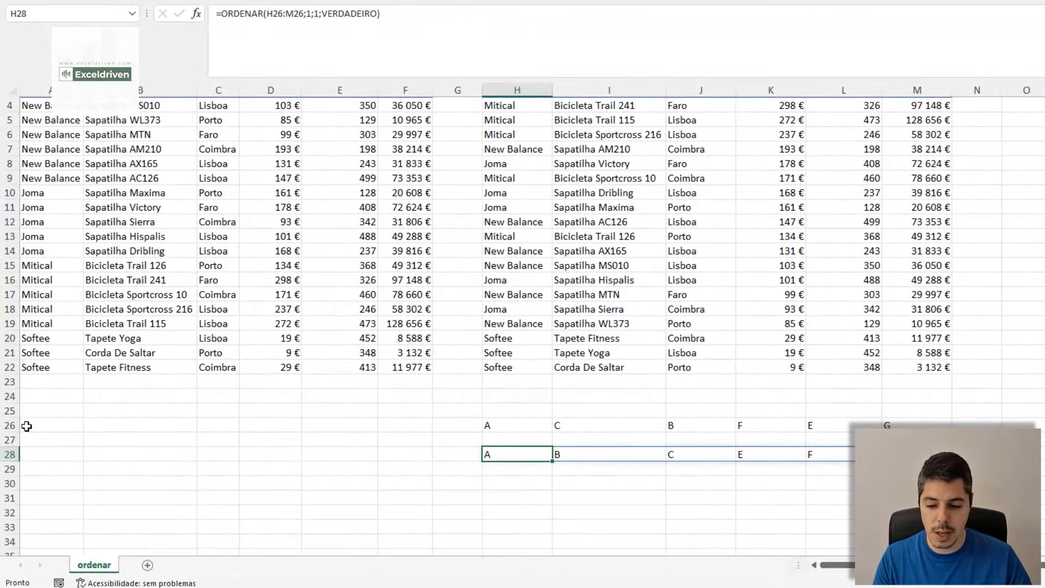
{"action": "left_click_drag", "start_coordinate": [11, 425], "coordinate": [15, 463]}
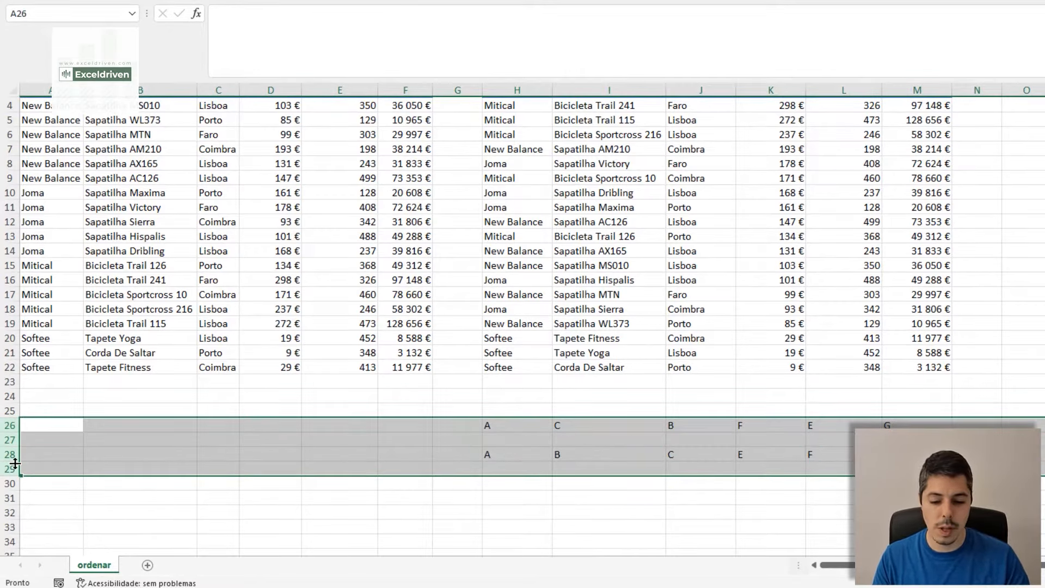
{"action": "key", "text": "Delete"}
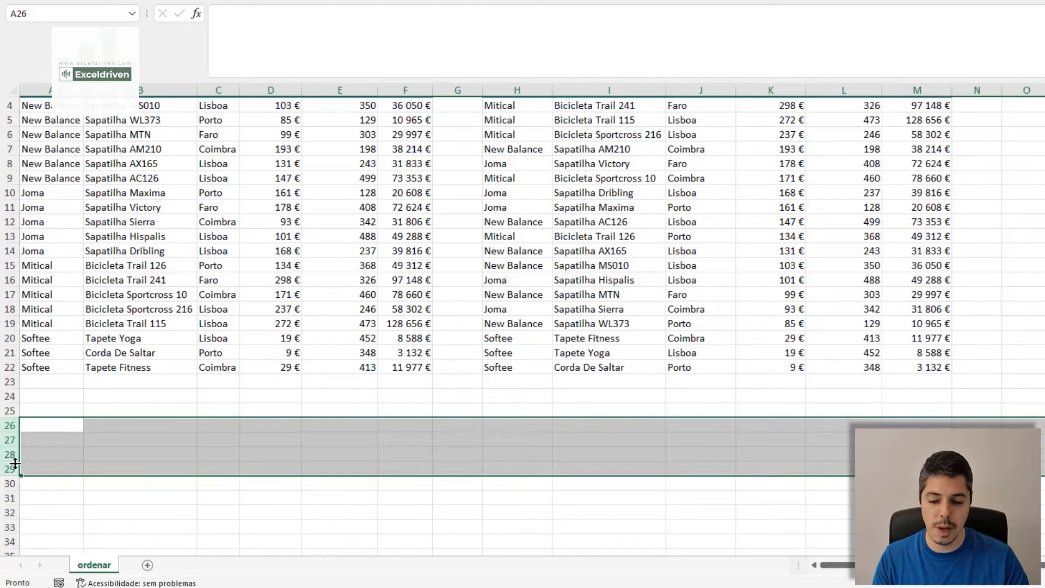
Change the sort index in the H4 ORDENAR formula to the array {2;4} to sort by Produto and Preço Un.
{"action": "scroll", "coordinate": [590, 169], "scroll_direction": "up", "scroll_amount": 1}
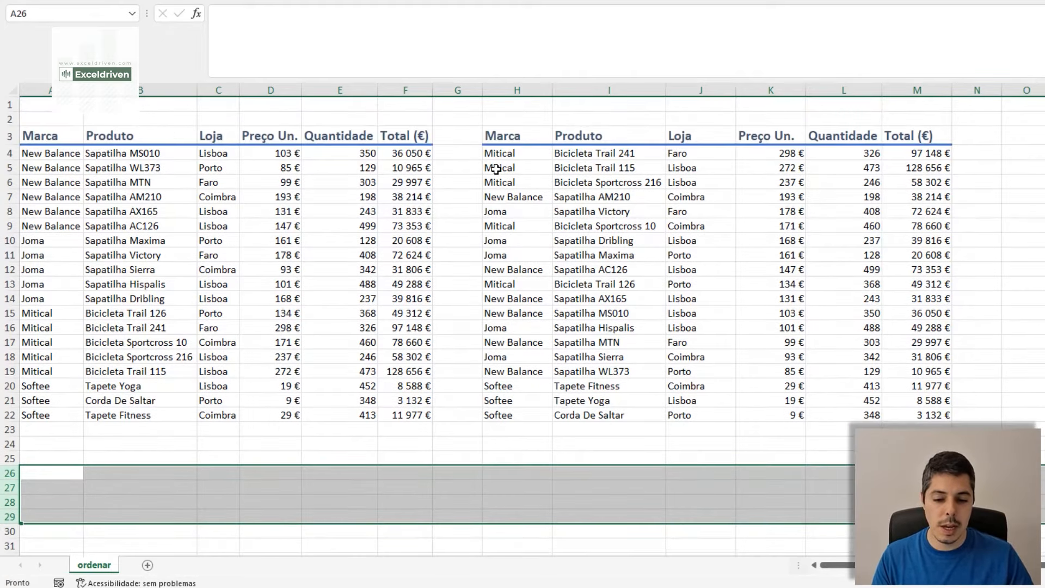
{"action": "left_click", "coordinate": [501, 153]}
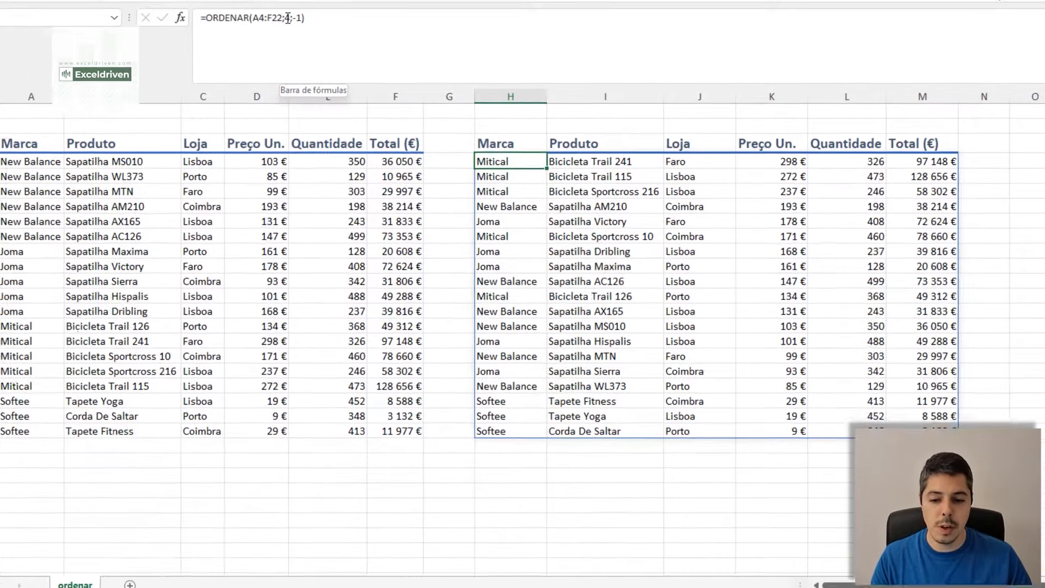
{"action": "left_click", "coordinate": [288, 18]}
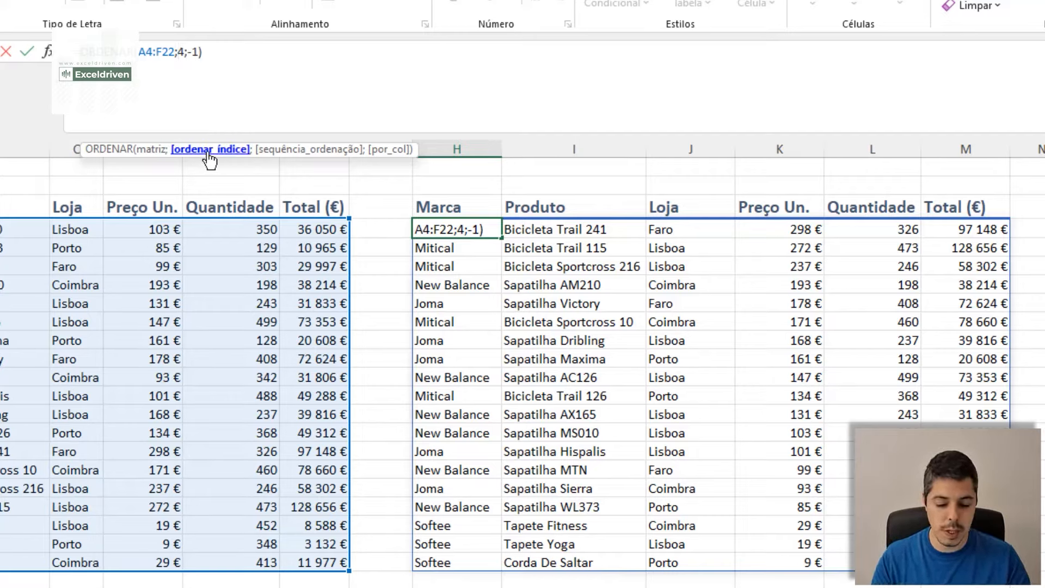
{"action": "type", "text": "{"}
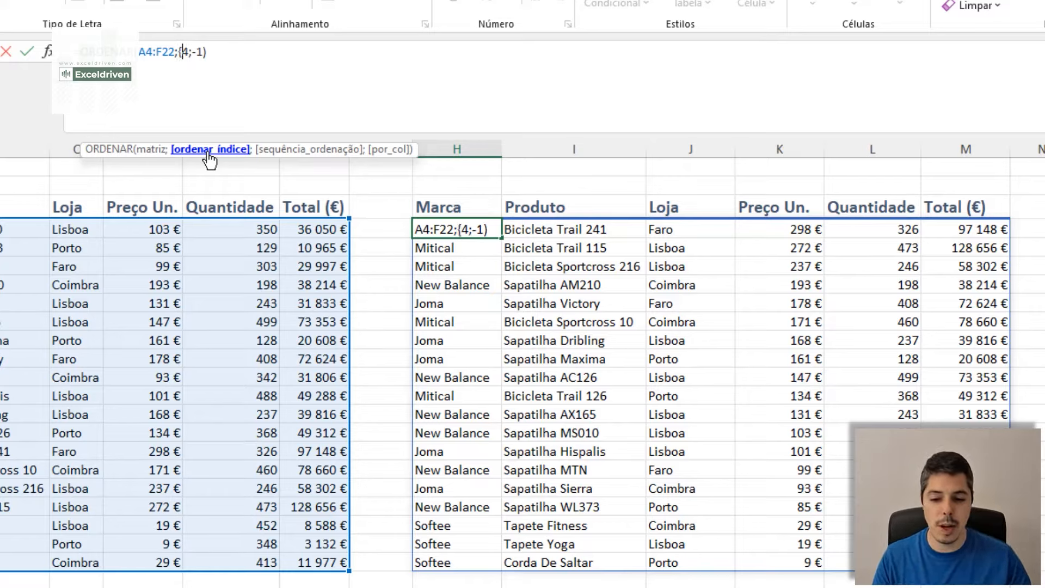
{"action": "type", "text": "2"}
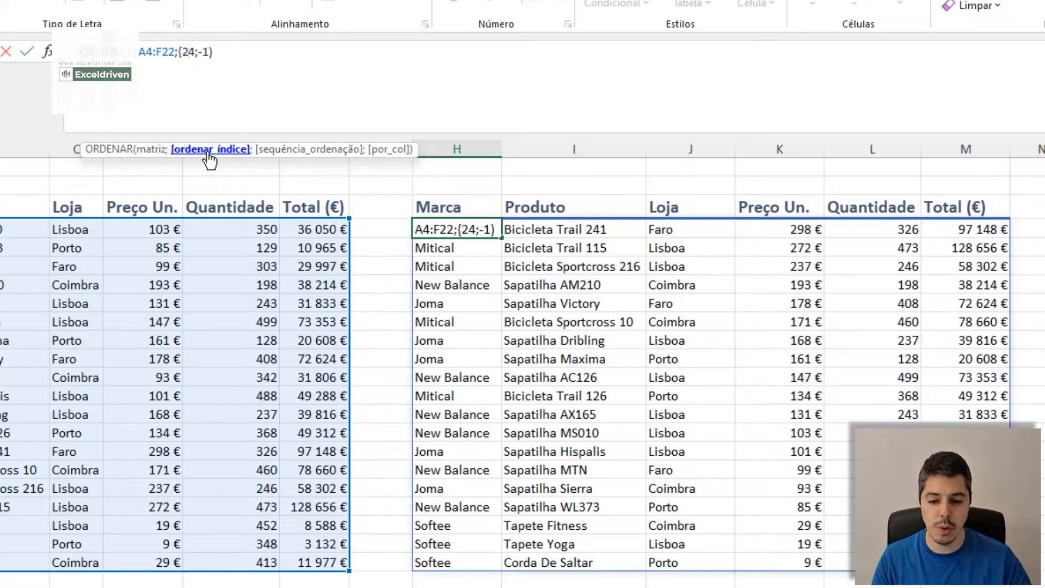
{"action": "type", "text": ";4"}
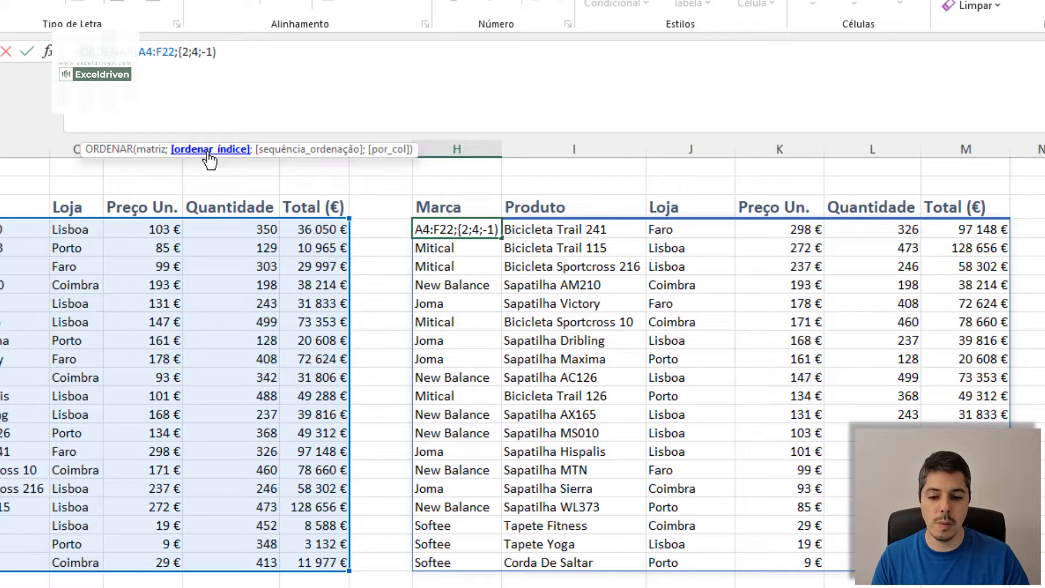
{"action": "type", "text": "}"}
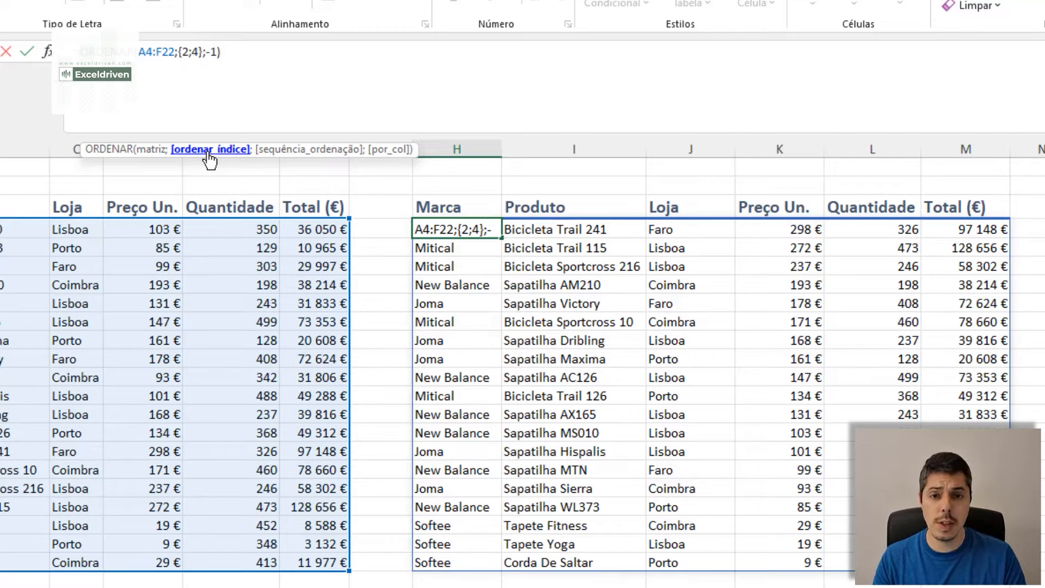
{"action": "key", "text": "Return"}
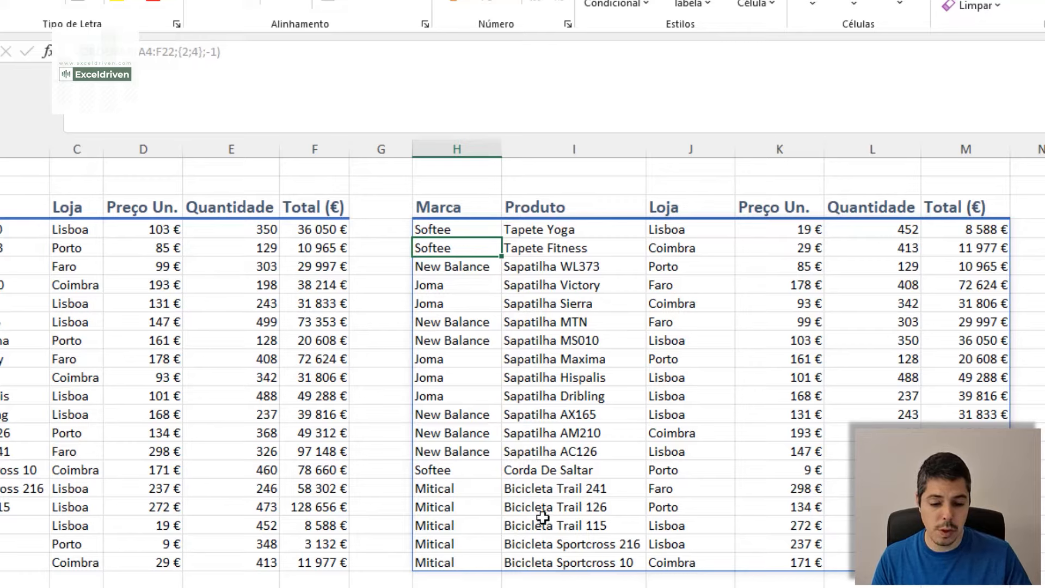
Change the sort order in the H4 ORDENAR formula to {1;-1}, making Produto ascending and Preço Un. descending.
{"action": "left_click", "coordinate": [446, 228]}
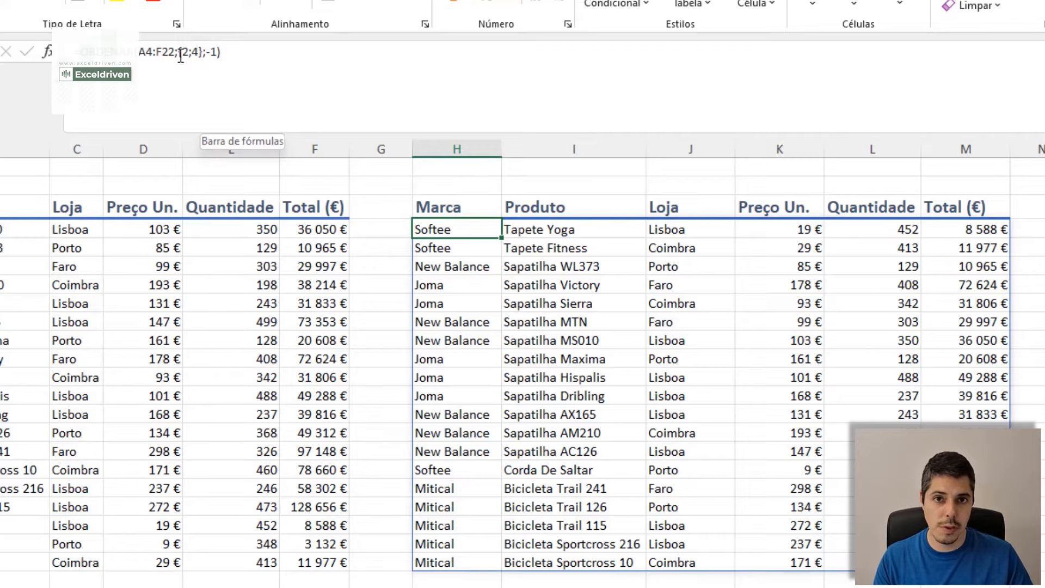
{"action": "left_click", "coordinate": [207, 55]}
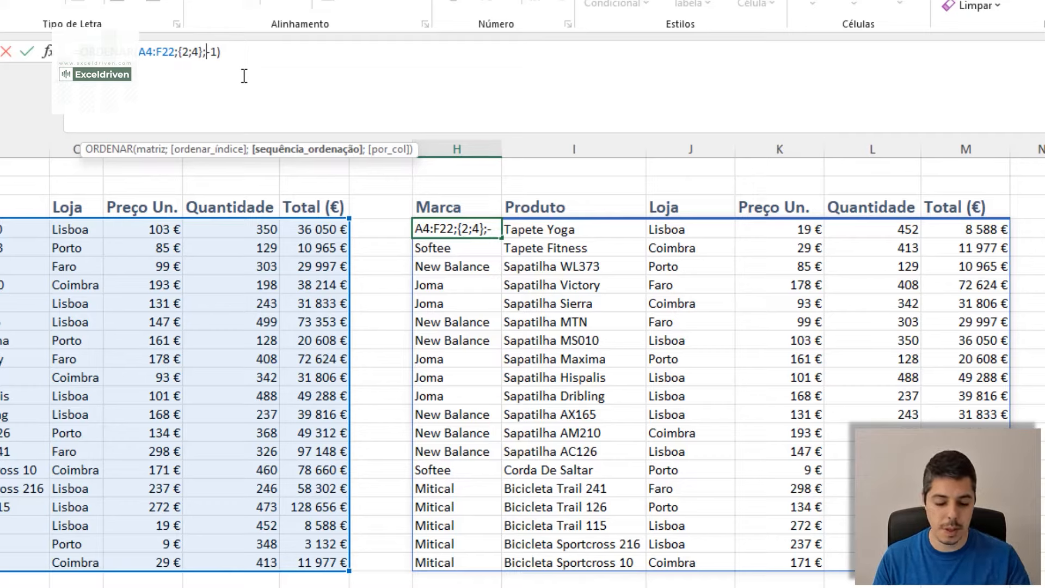
{"action": "type", "text": "{"}
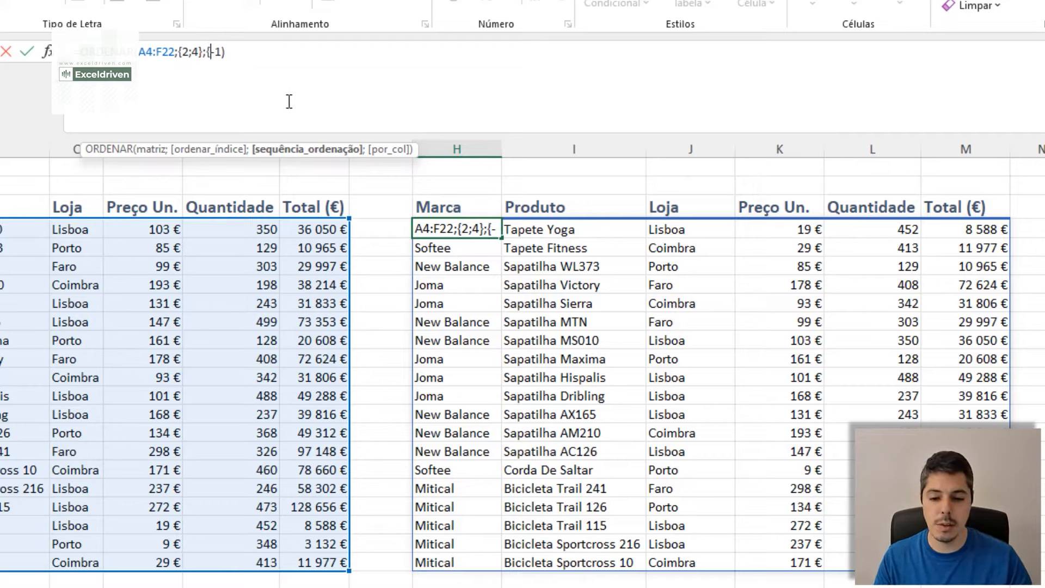
{"action": "type", "text": "1;"}
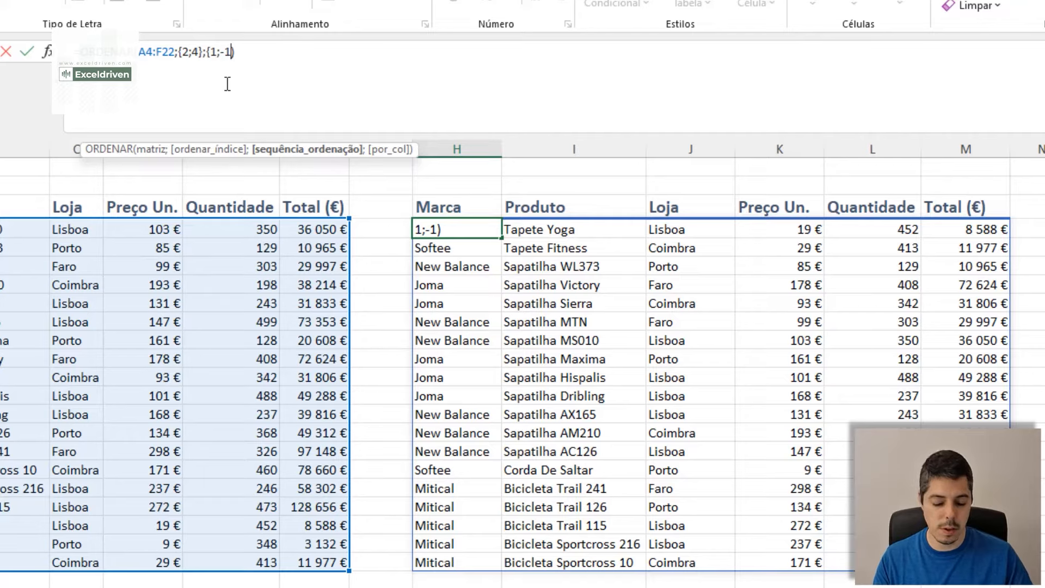
{"action": "type", "text": "}"}
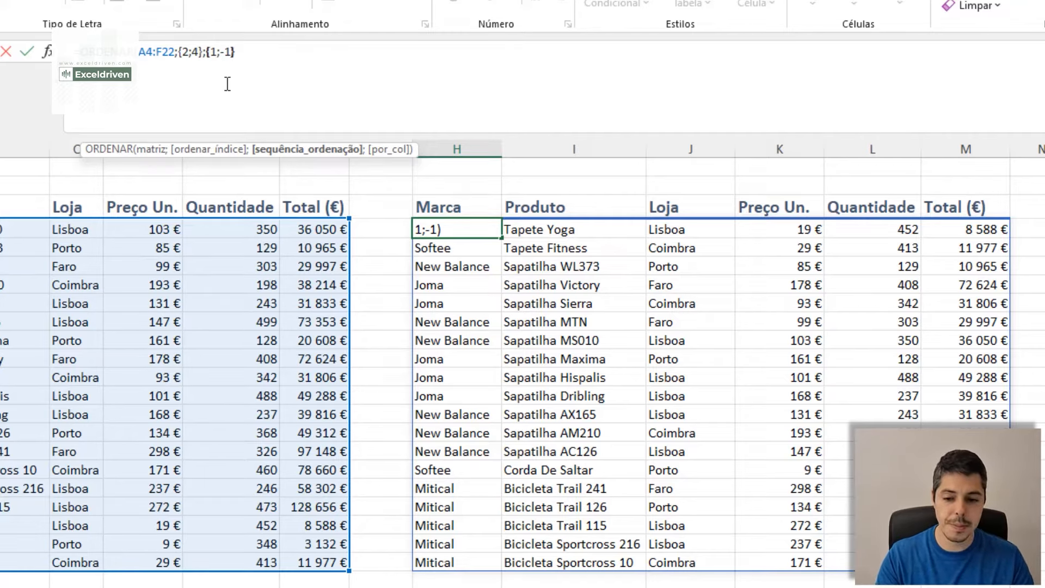
{"action": "type", "text": ")"}
{"action": "key", "text": "Return"}
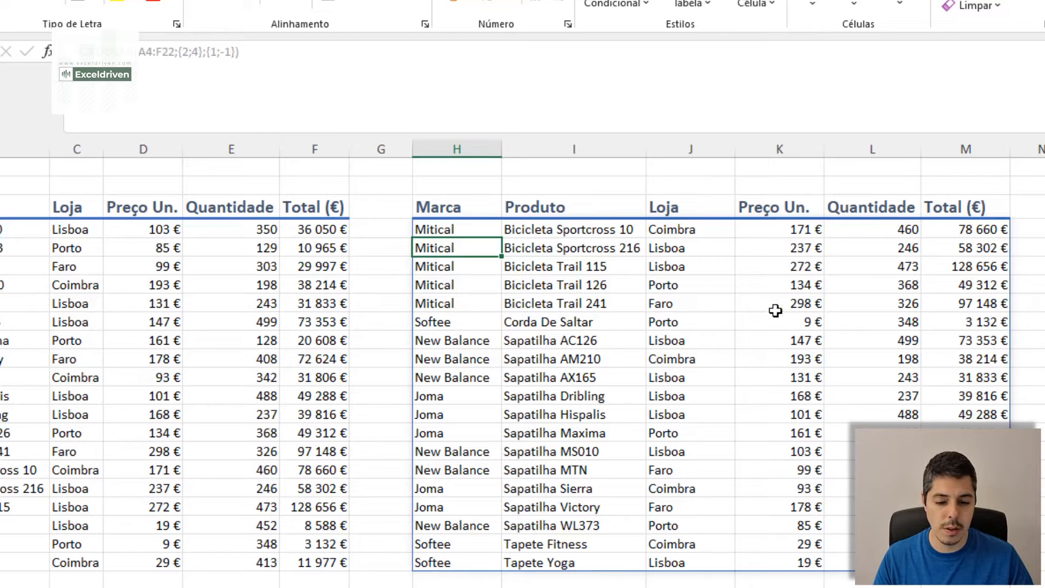
{"action": "left_click", "coordinate": [477, 230]}
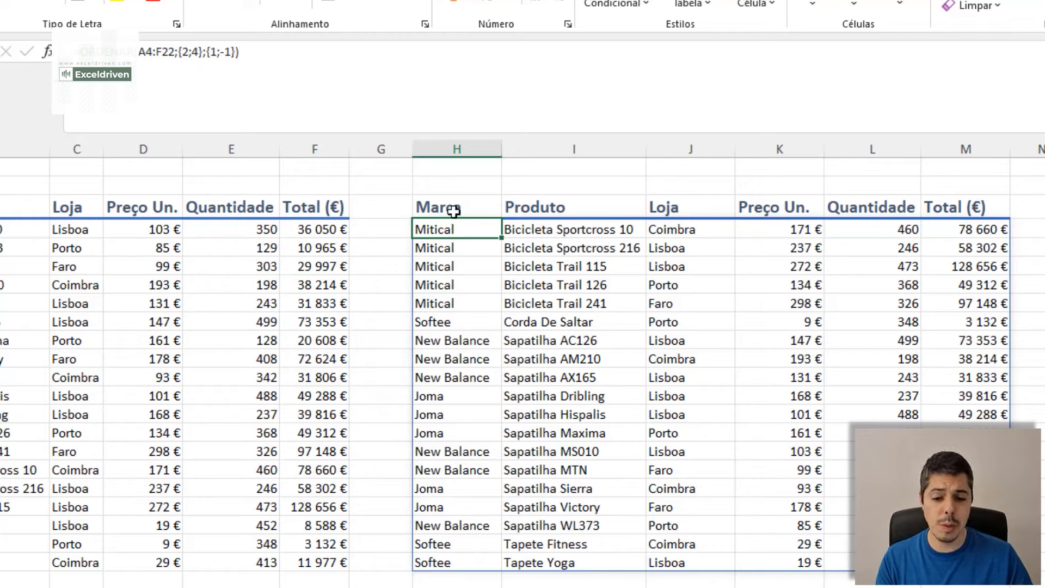
Add a Lista data validation to cell O3 with the table headers =$H$3:$M$3 as its source.
{"action": "left_click", "coordinate": [434, 206]}
{"action": "mouse_move", "coordinate": [434, 207]}
{"action": "left_mouse_down"}
{"action": "mouse_move", "coordinate": [751, 189]}
{"action": "mouse_move", "coordinate": [969, 200]}
{"action": "left_mouse_up"}
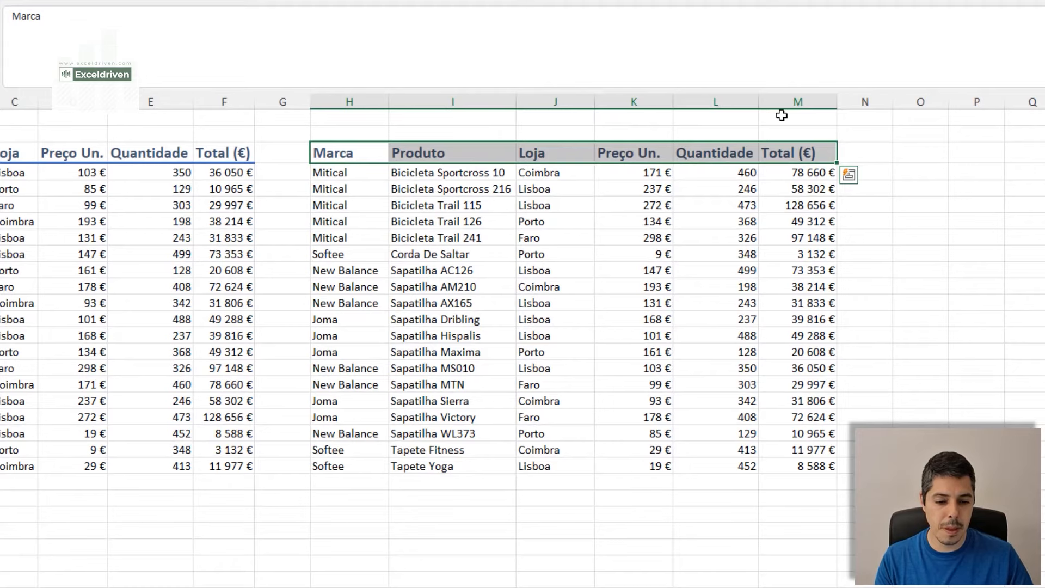
{"action": "left_click", "coordinate": [929, 154]}
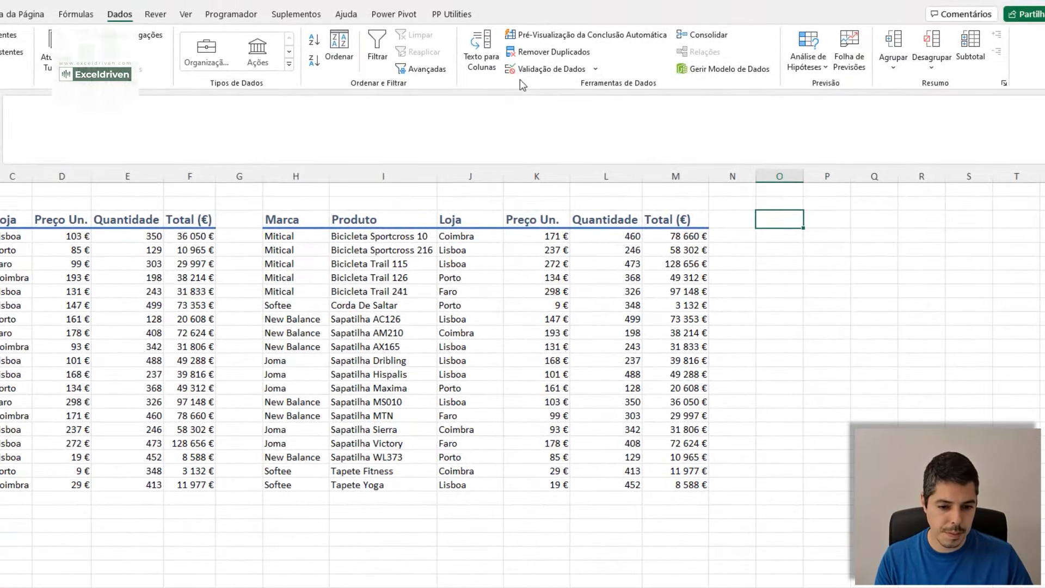
{"action": "left_click", "coordinate": [561, 70]}
{"action": "left_click", "coordinate": [399, 272]}
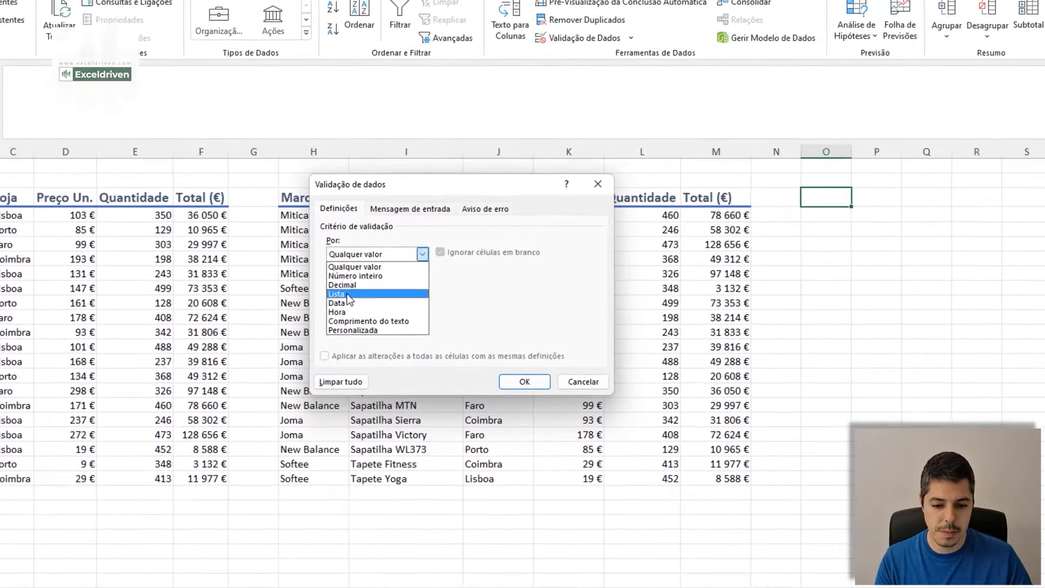
{"action": "left_click", "coordinate": [347, 292]}
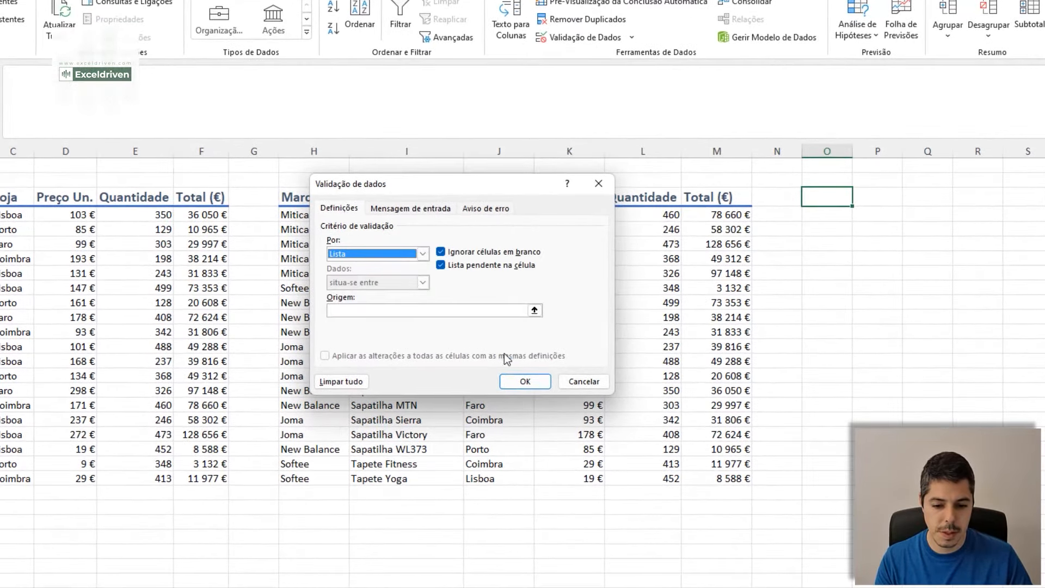
{"action": "left_click", "coordinate": [534, 311]}
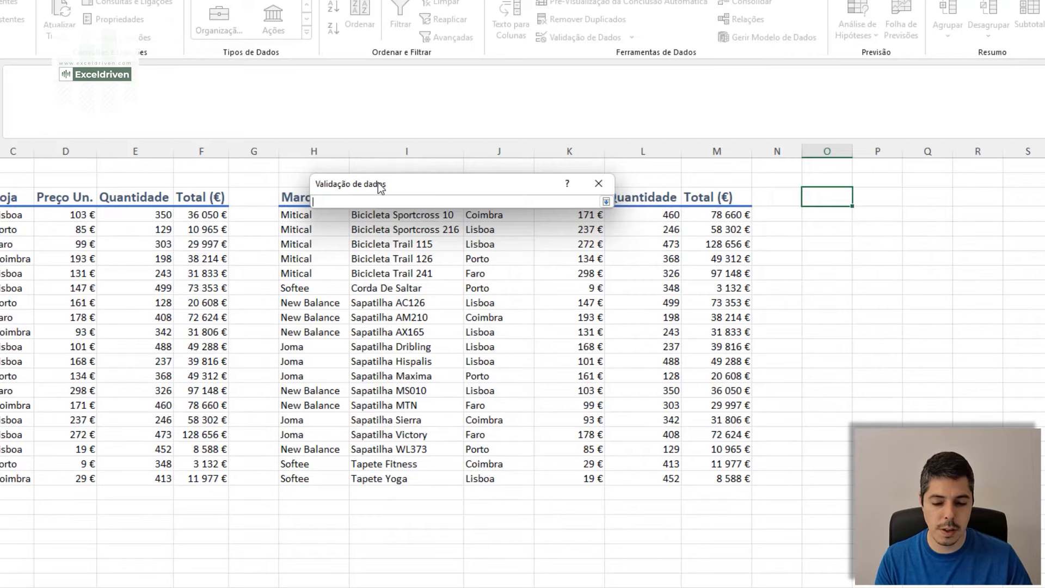
{"action": "left_click_drag", "start_coordinate": [380, 187], "coordinate": [331, 263]}
{"action": "left_click_drag", "start_coordinate": [303, 197], "coordinate": [713, 197]}
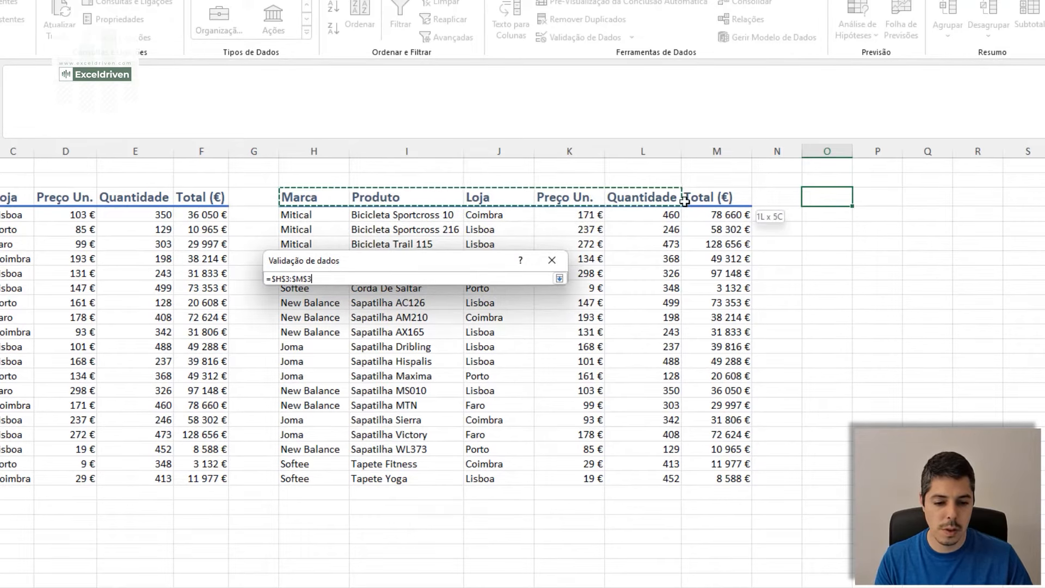
{"action": "left_click", "coordinate": [559, 279]}
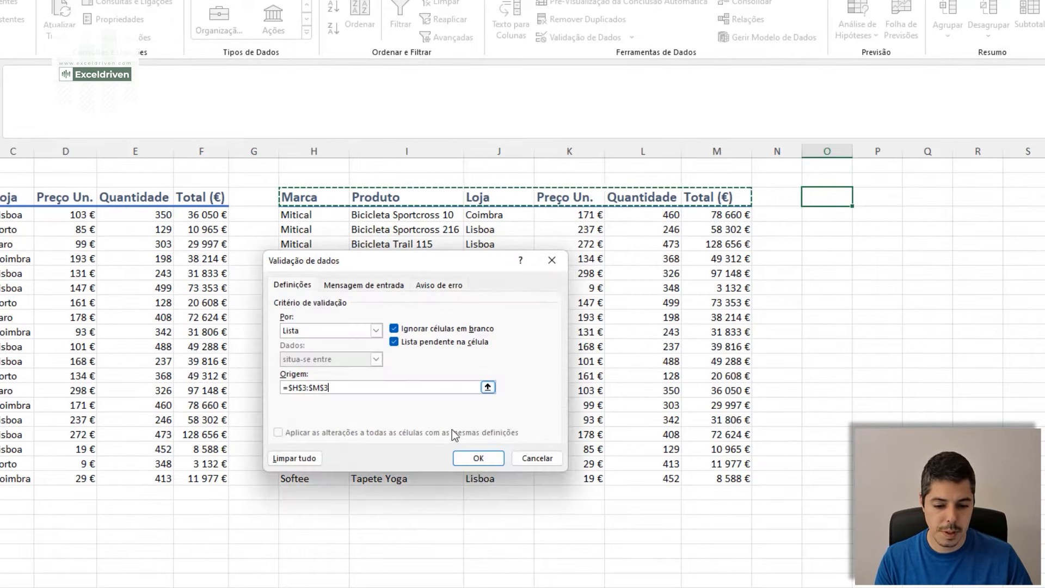
{"action": "left_click", "coordinate": [475, 458]}
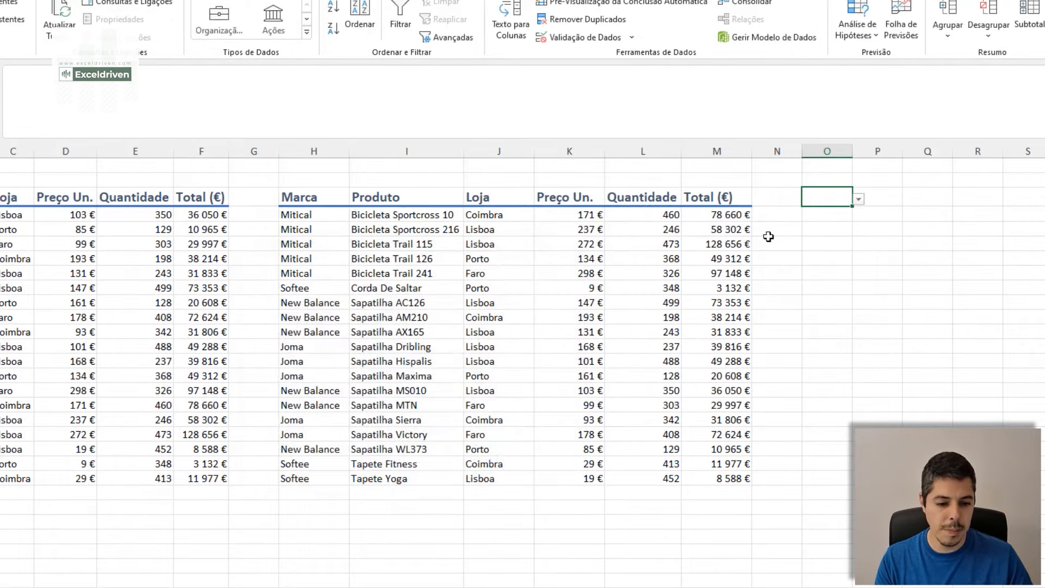
Choose Produto in the O3 drop-down list and copy the Marca header's formatting from H3 onto O3.
{"action": "left_click", "coordinate": [859, 203]}
{"action": "left_click", "coordinate": [838, 219]}
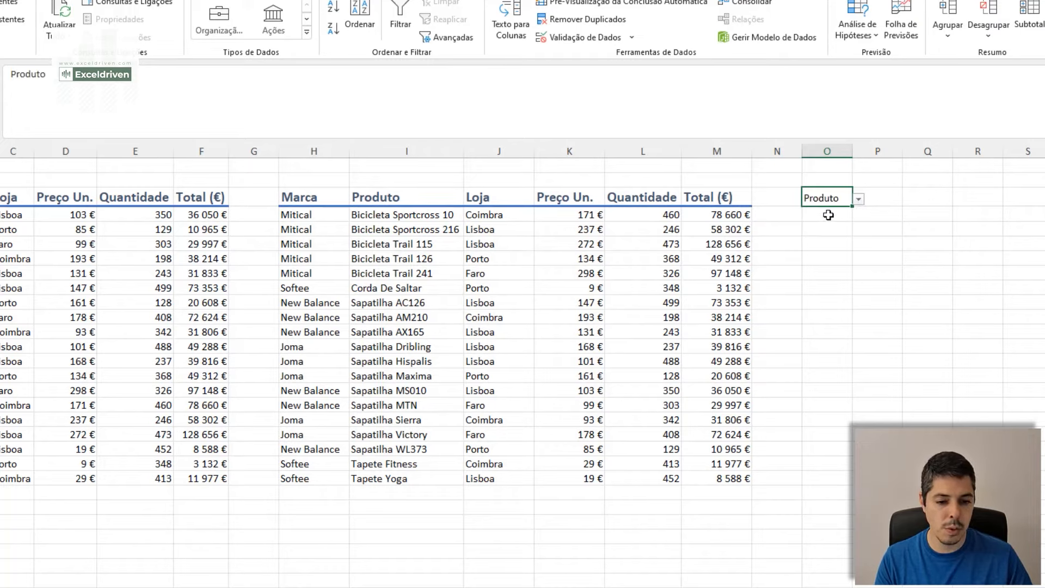
{"action": "left_click", "coordinate": [289, 198]}
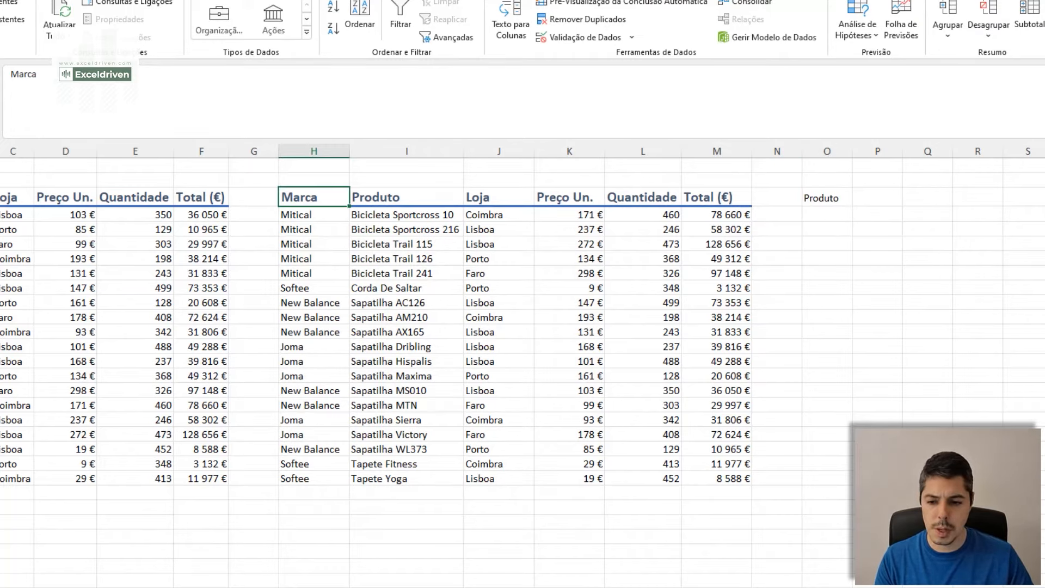
{"action": "key", "text": "alt+h"}
{"action": "key", "text": "f"}
{"action": "key", "text": "p"}
{"action": "left_click", "coordinate": [839, 197]}
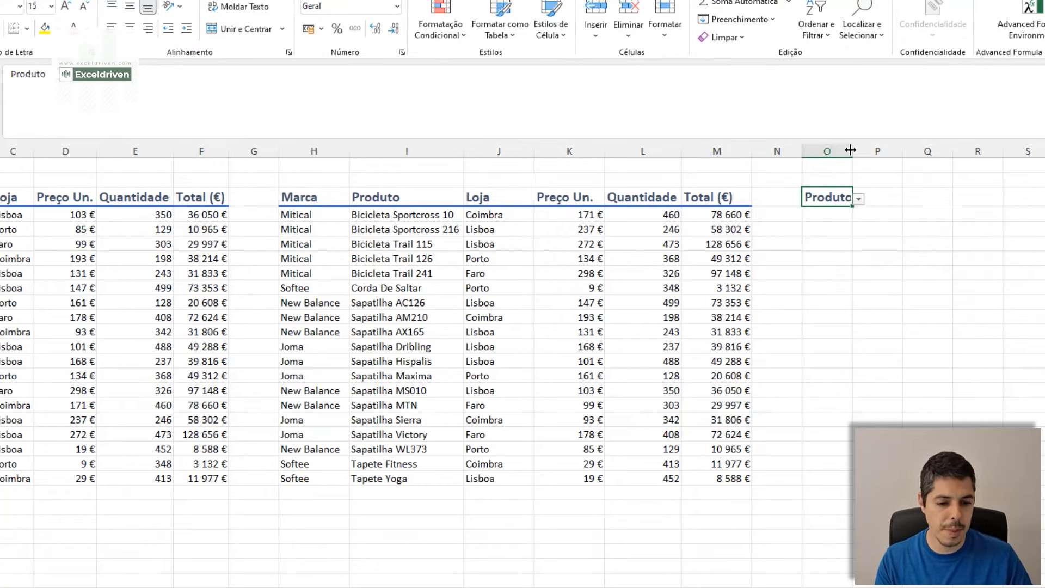
Fit column O's width to its contents.
{"action": "double_click", "coordinate": [851, 150]}
{"action": "left_click", "coordinate": [826, 214]}
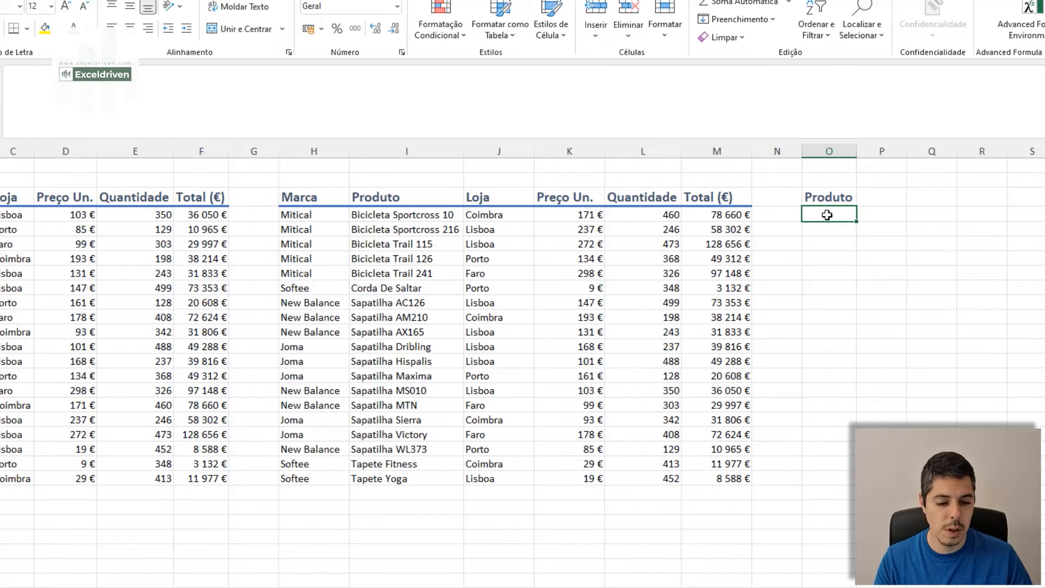
{"action": "left_click", "coordinate": [841, 195]}
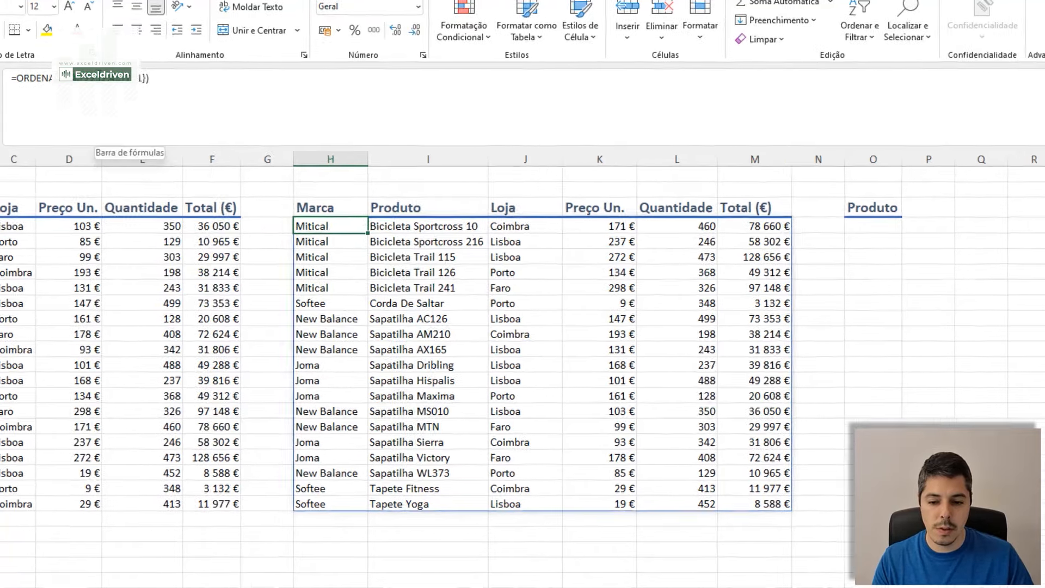
Clear the sort index array from the H4 ORDENAR formula and reduce its sort order argument to 1.
{"action": "left_click", "coordinate": [98, 74]}
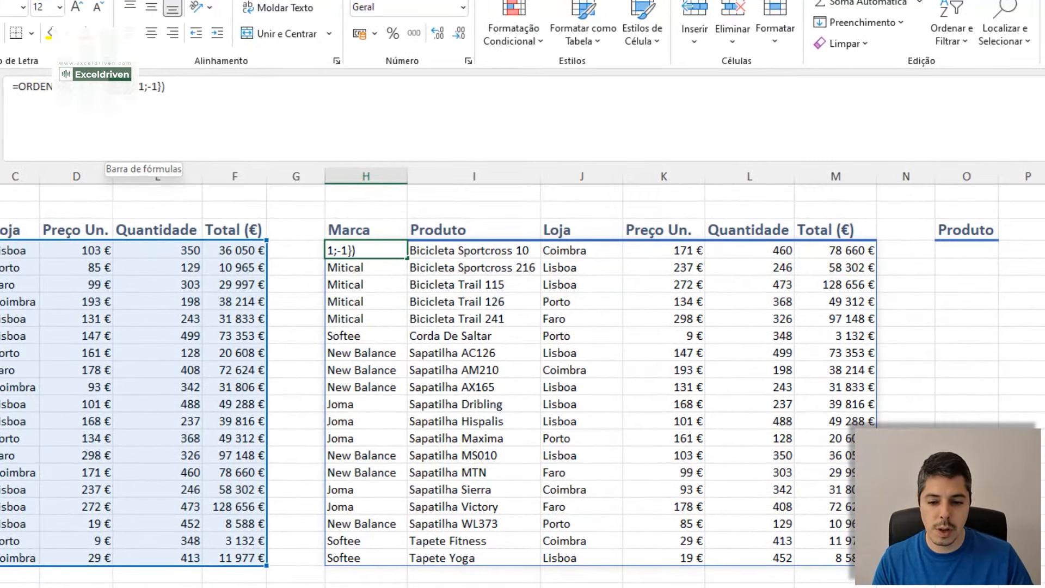
{"action": "key", "text": "BackSpace"}
{"action": "key", "text": "BackSpace"}
{"action": "key", "text": "BackSpace"}
{"action": "key", "text": "BackSpace"}
{"action": "key", "text": "BackSpace"}
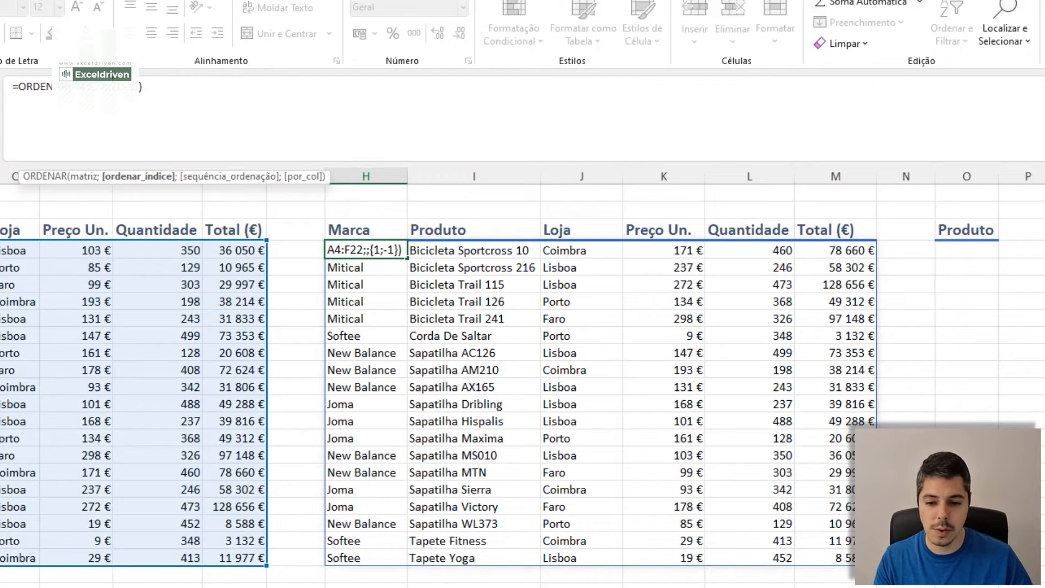
{"action": "left_click", "coordinate": [140, 86]}
{"action": "key", "text": "BackSpace"}
{"action": "key", "text": "BackSpace"}
{"action": "key", "text": "BackSpace"}
{"action": "key", "text": "BackSpace"}
{"action": "key", "text": "BackSpace"}
{"action": "key", "text": "BackSpace"}
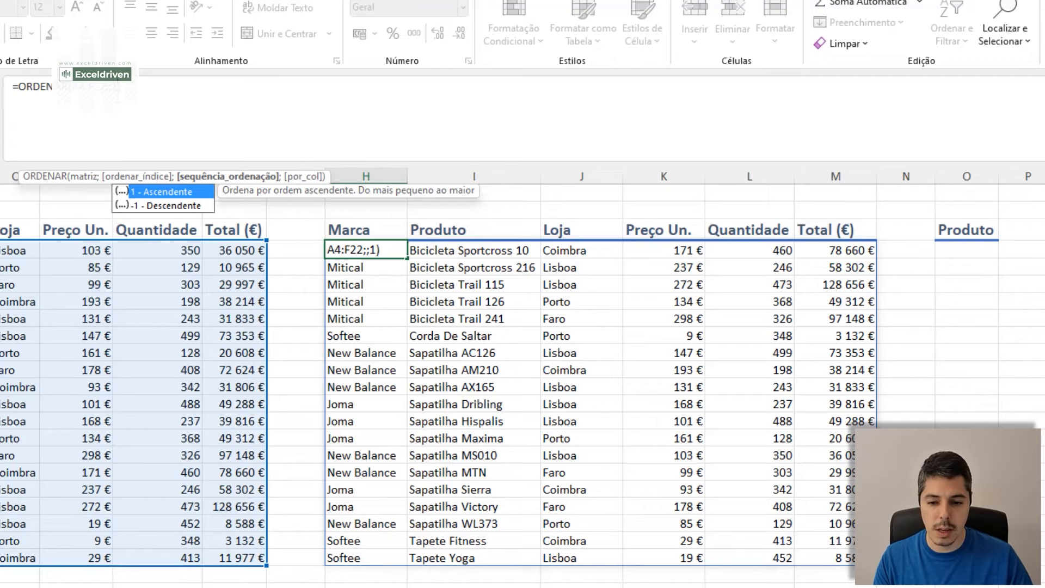
Insert a CORRESP function as the sort index of the H4 ORDENAR formula, with O3 as its lookup value.
{"action": "left_click", "coordinate": [102, 87]}
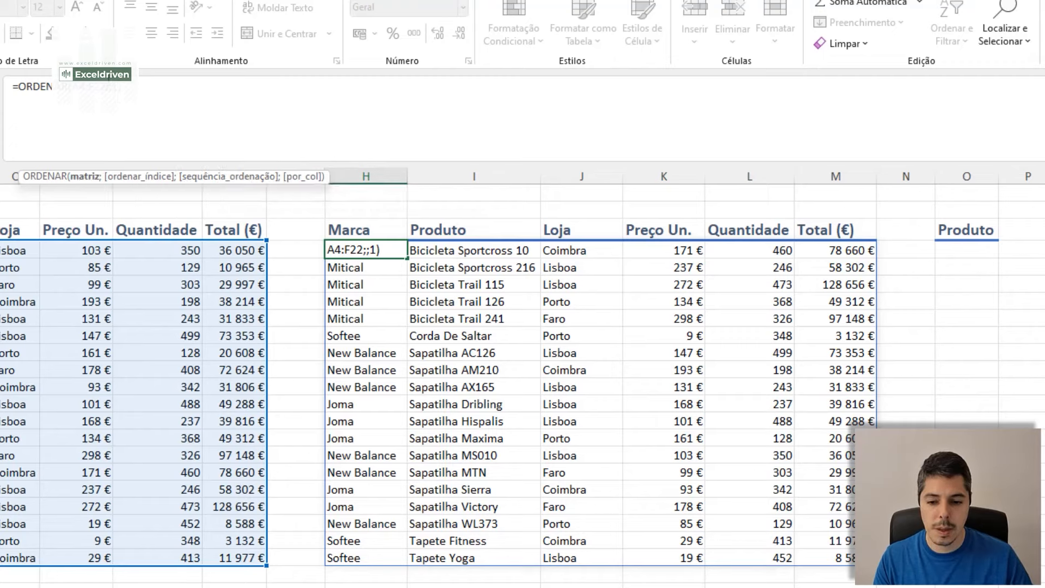
{"action": "key", "text": "Right"}
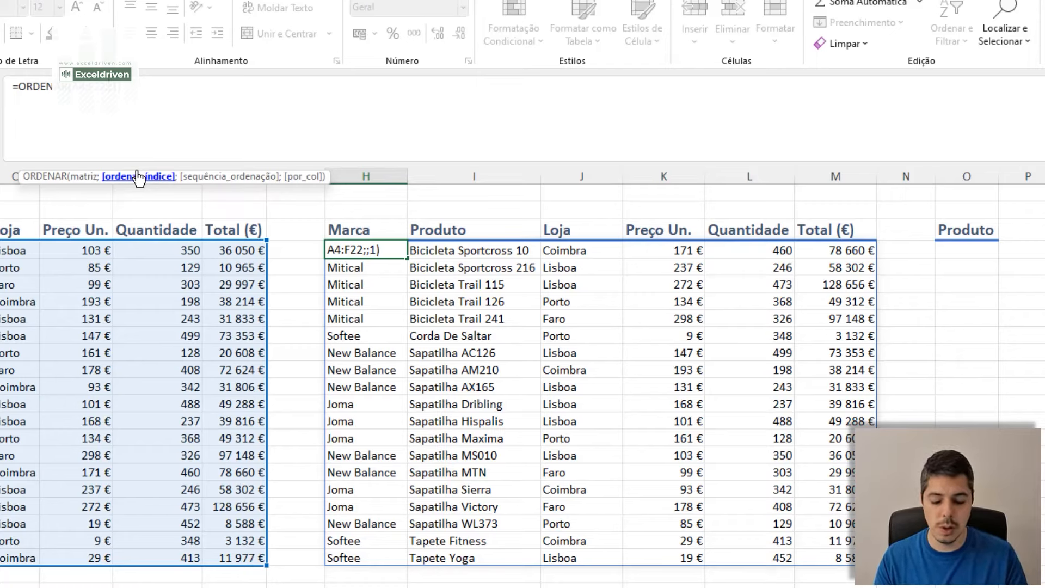
{"action": "type", "text": "COR"}
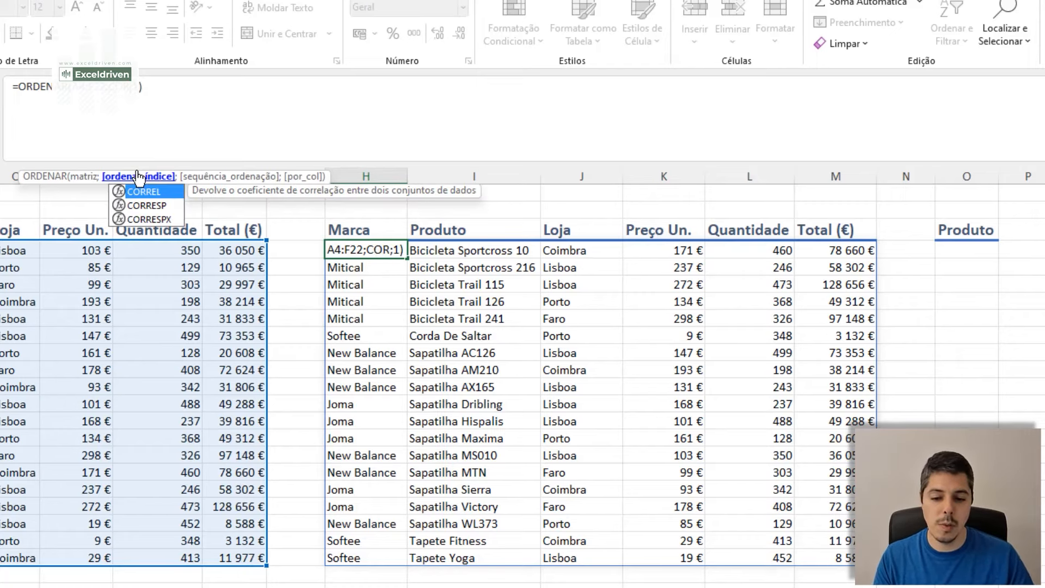
{"action": "key", "text": "Down"}
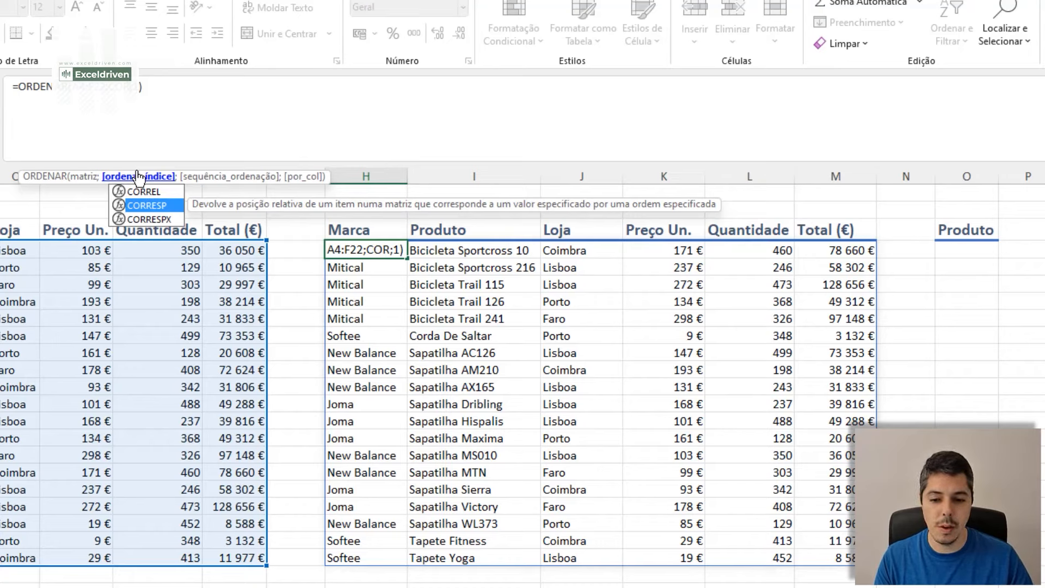
{"action": "key", "text": "Tab"}
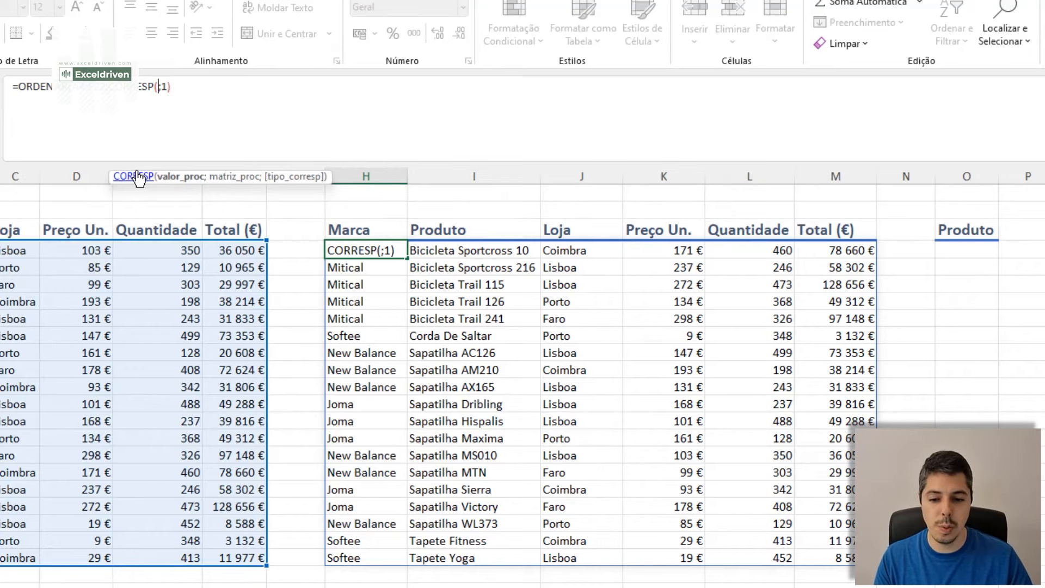
{"action": "left_click", "coordinate": [964, 234]}
{"action": "type", "text": ";"}
Complete the CORRESP function with the header range H3:M3 and exact match 0, and commit the H4 formula.
{"action": "left_click_drag", "start_coordinate": [375, 229], "coordinate": [840, 224]}
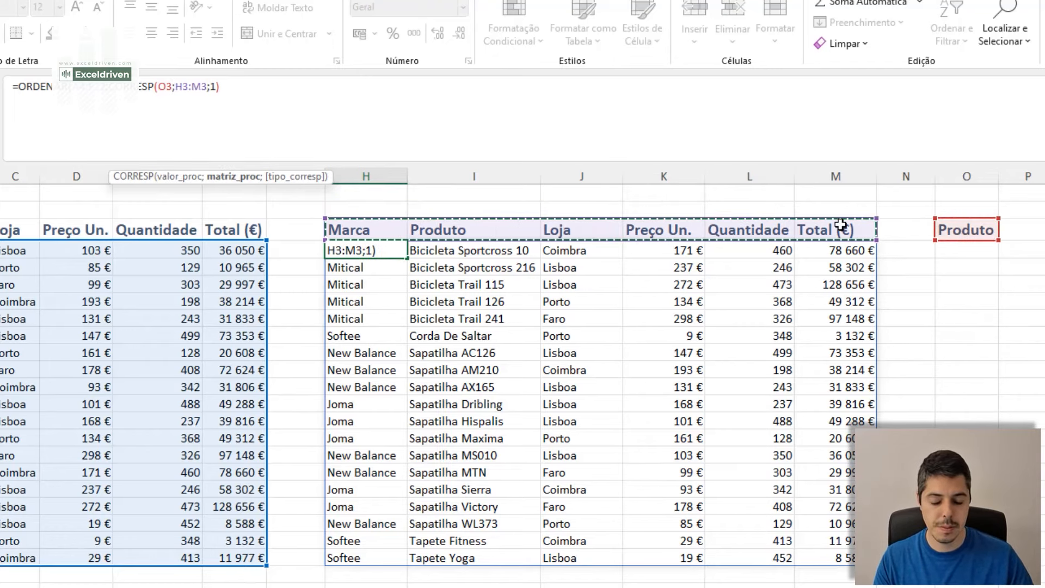
{"action": "type", "text": ";1"}
{"action": "key", "text": "BackSpace"}
{"action": "type", "text": "0"}
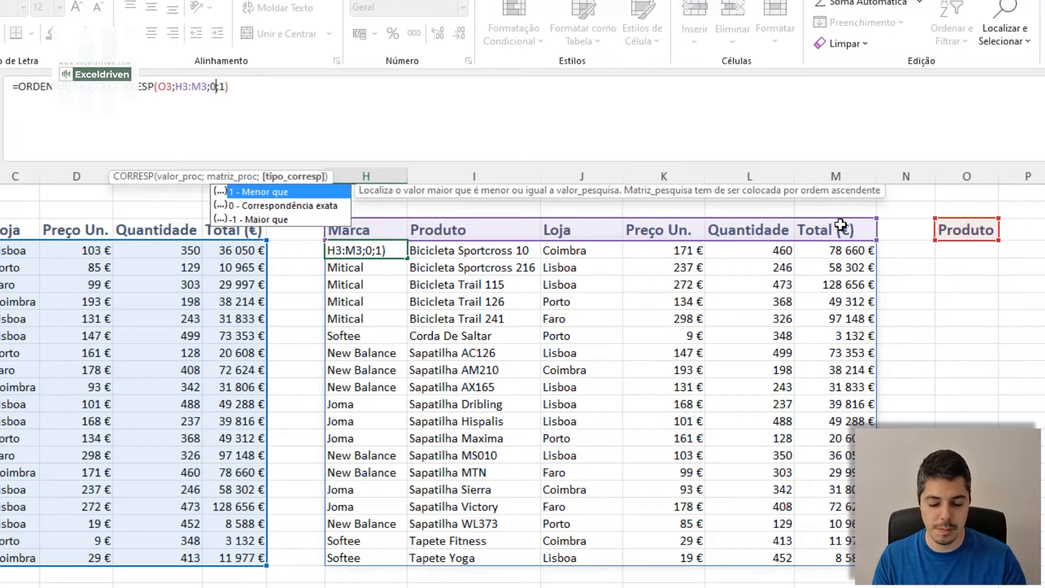
{"action": "type", "text": ")"}
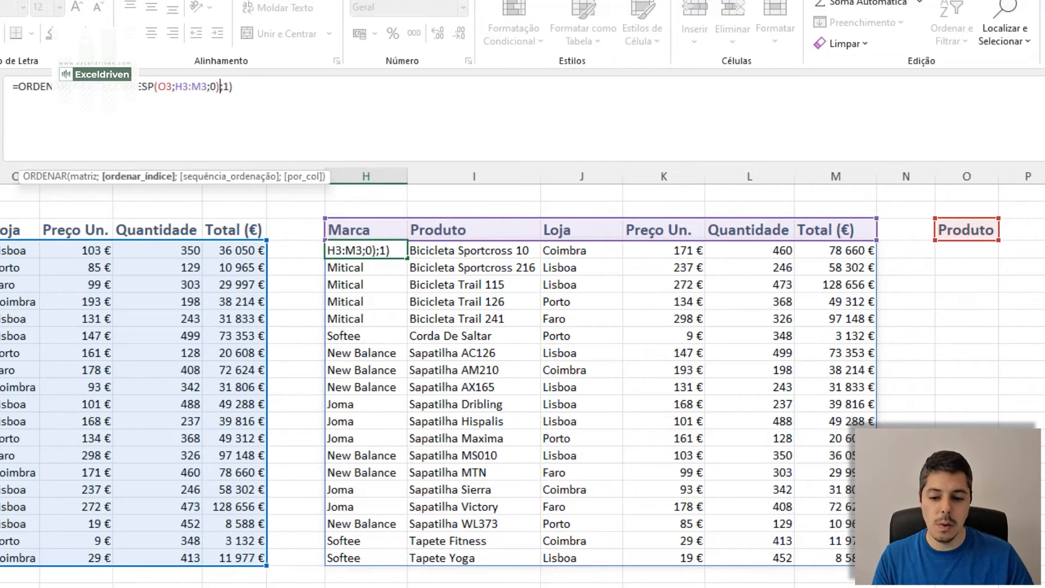
{"action": "left_click", "coordinate": [151, 184]}
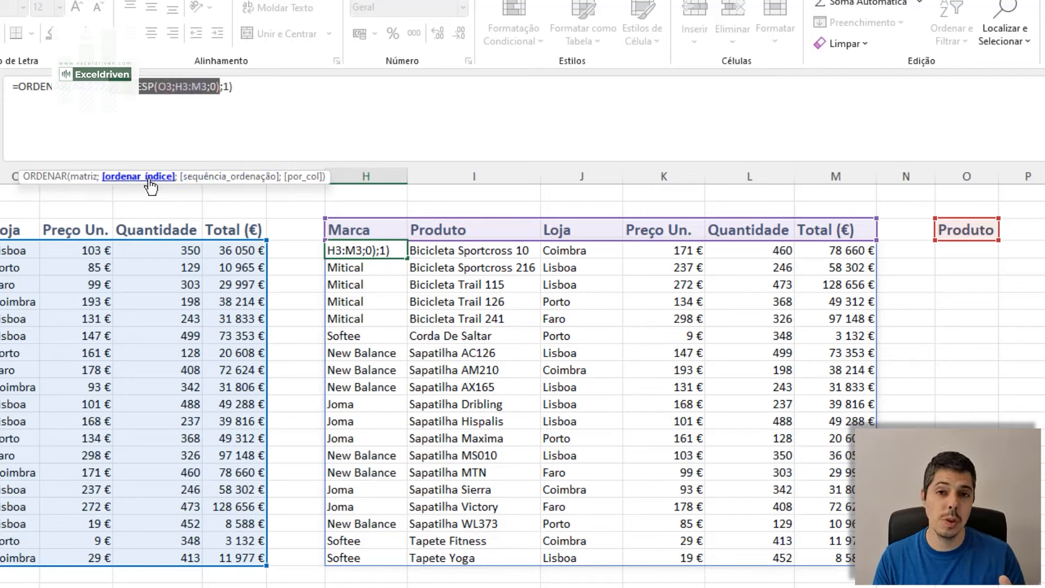
{"action": "key", "text": "Return"}
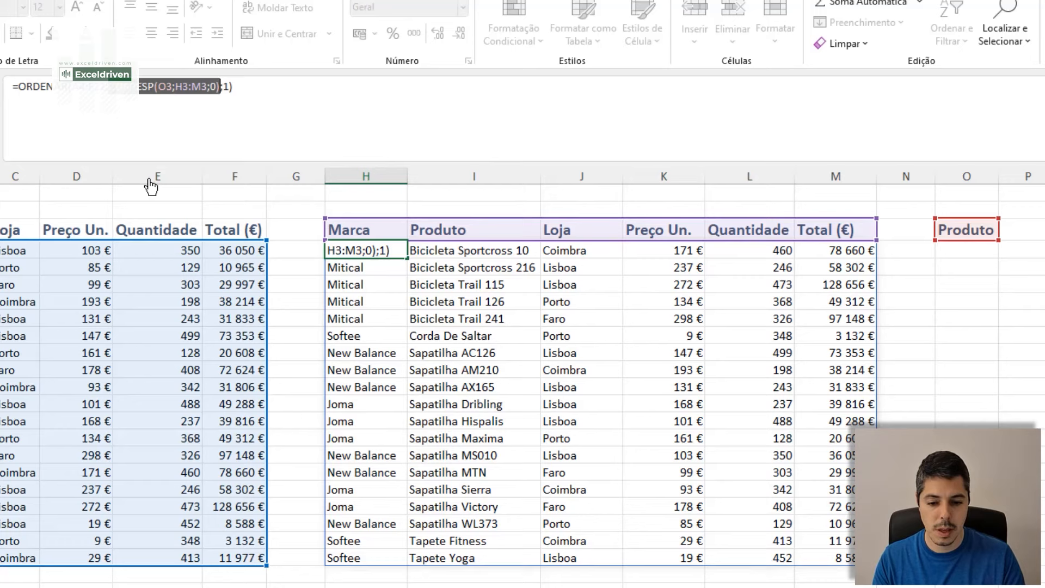
Test the dynamic sorting by choosing Marca and Loja in turn from the O3 drop-down list.
{"action": "left_click", "coordinate": [966, 223]}
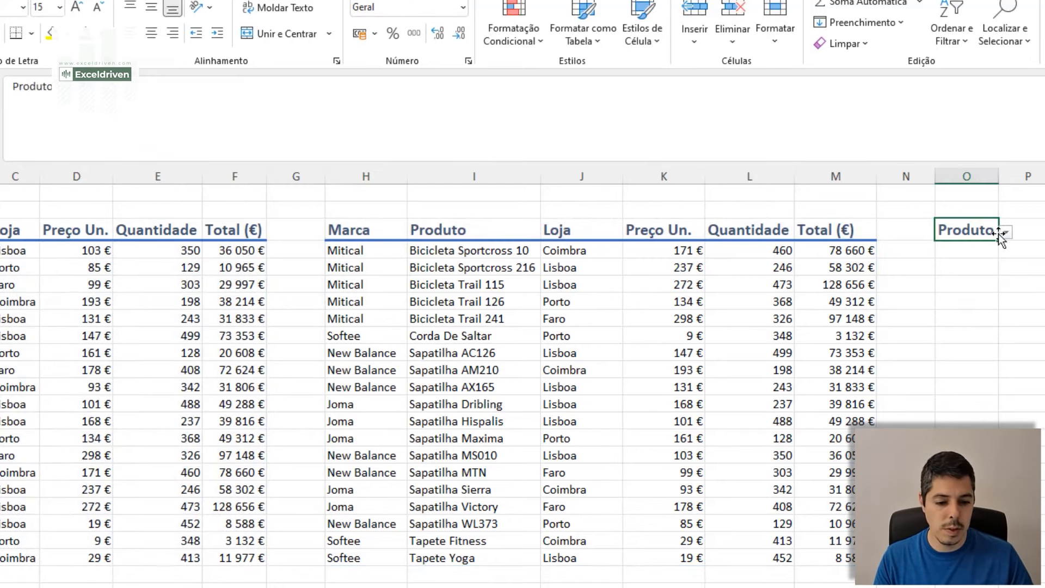
{"action": "left_click", "coordinate": [1005, 232]}
{"action": "left_click", "coordinate": [949, 245]}
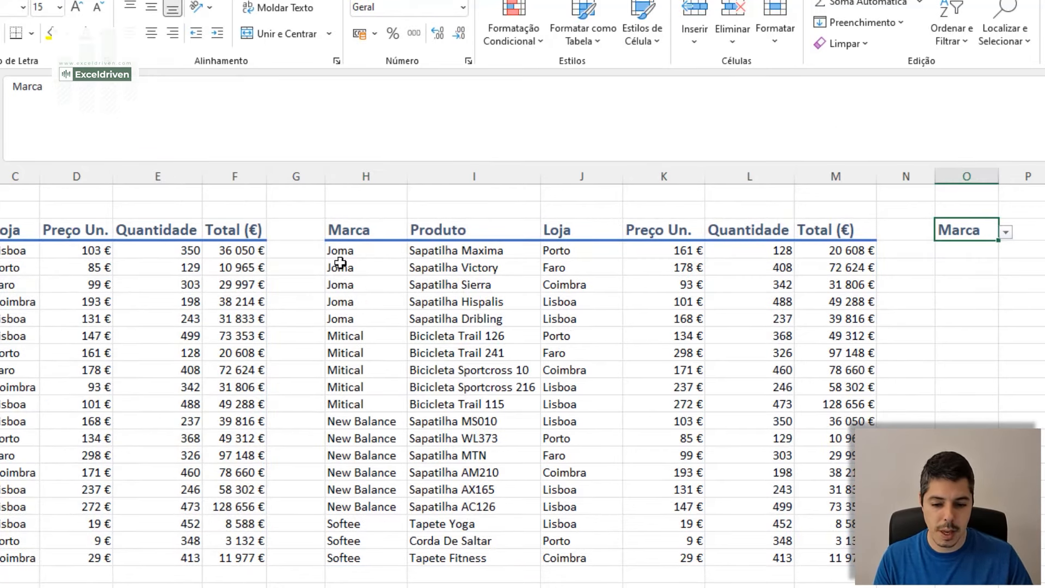
{"action": "left_click", "coordinate": [1008, 229]}
{"action": "left_click", "coordinate": [956, 270]}
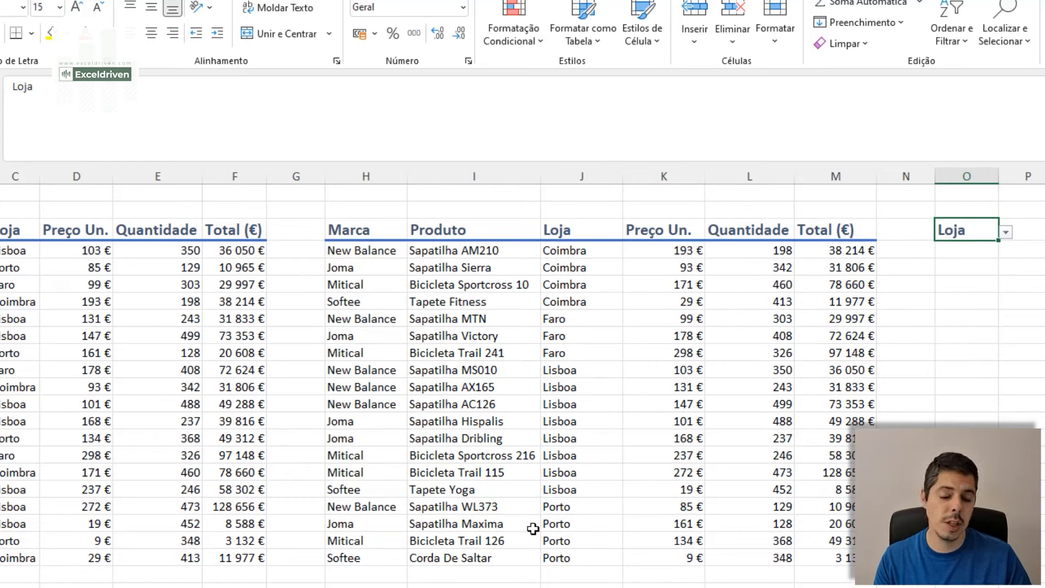
Choose Preço Un. in the O3 drop-down list and fit column O's width to it.
{"action": "left_click", "coordinate": [1005, 232]}
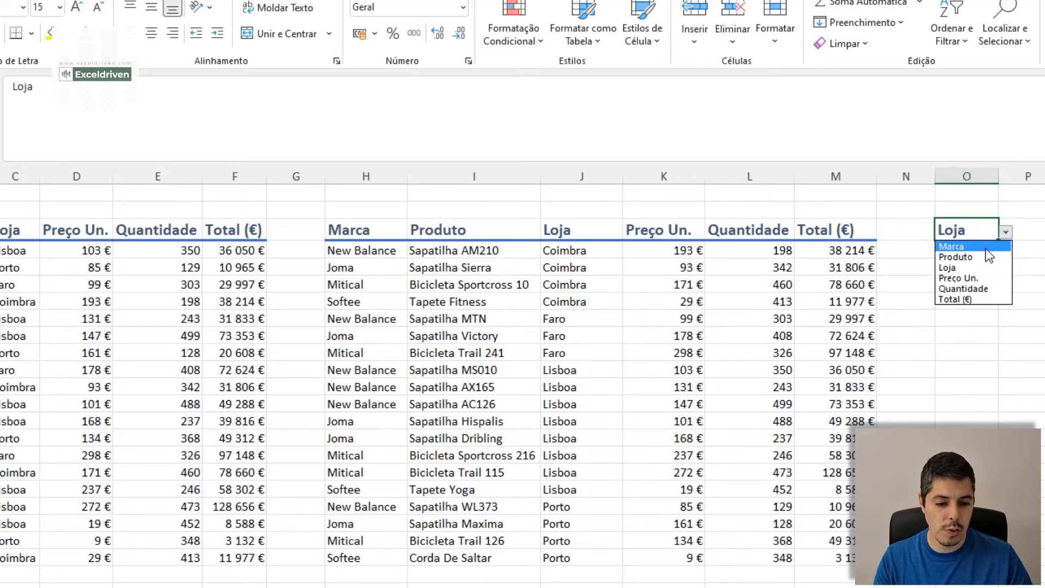
{"action": "left_click", "coordinate": [970, 278]}
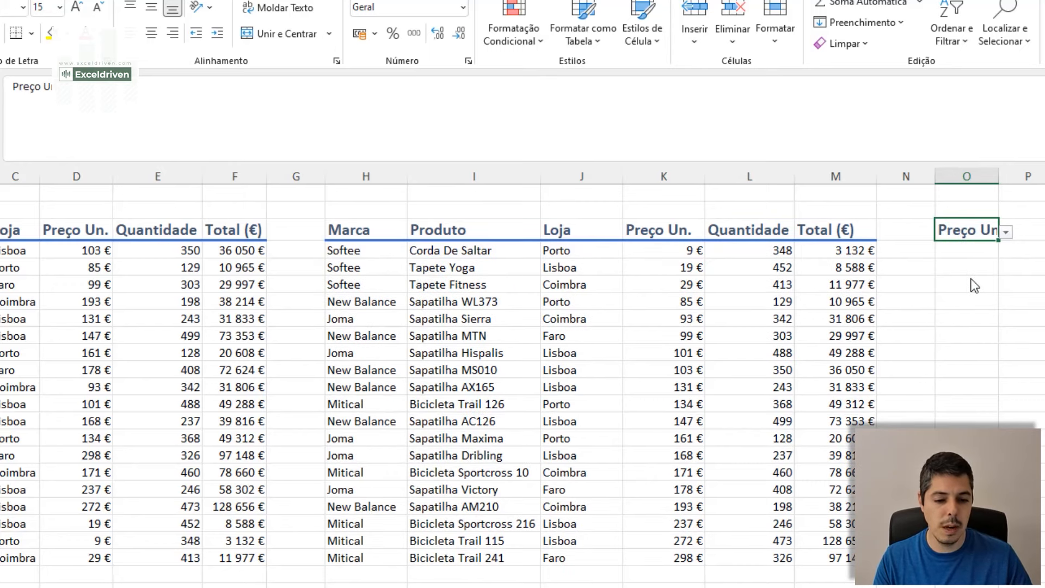
{"action": "double_click", "coordinate": [999, 175]}
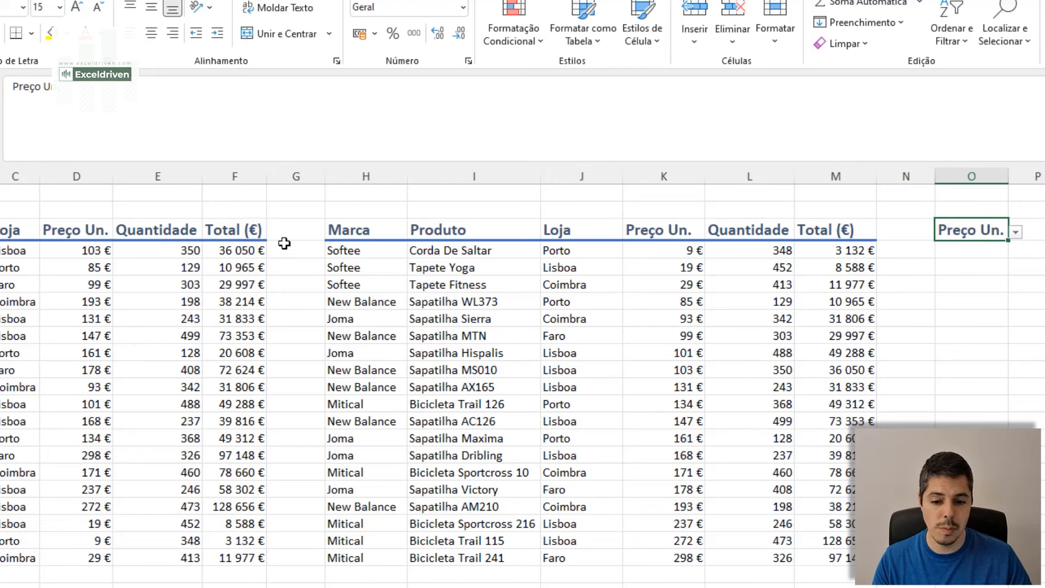
Open the H4 ORDENAR formula for editing and select its sort order argument.
{"action": "left_click", "coordinate": [343, 230]}
{"action": "left_click", "coordinate": [369, 251]}
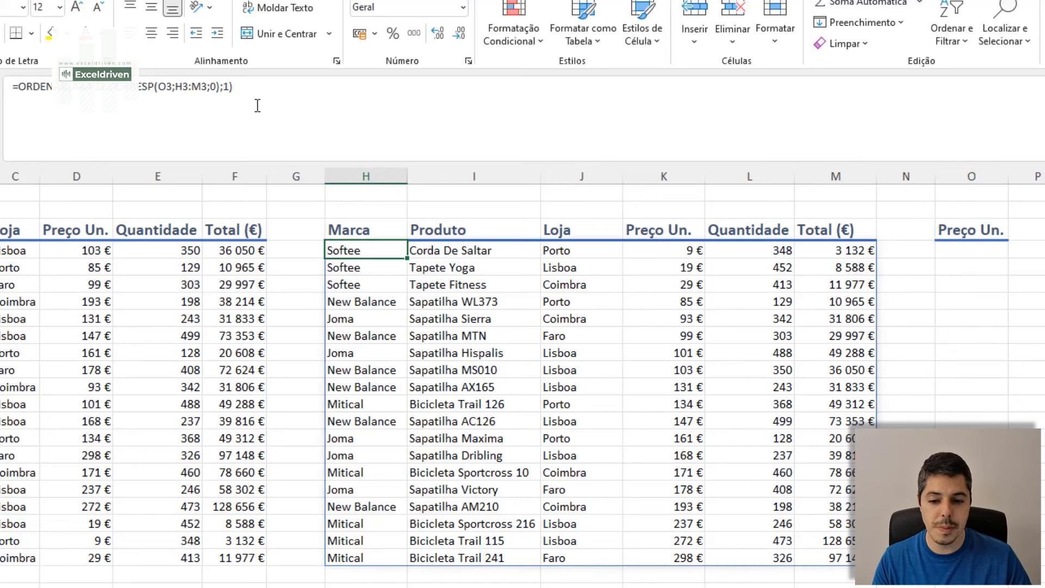
{"action": "left_click", "coordinate": [228, 87]}
{"action": "double_click", "coordinate": [226, 88]}
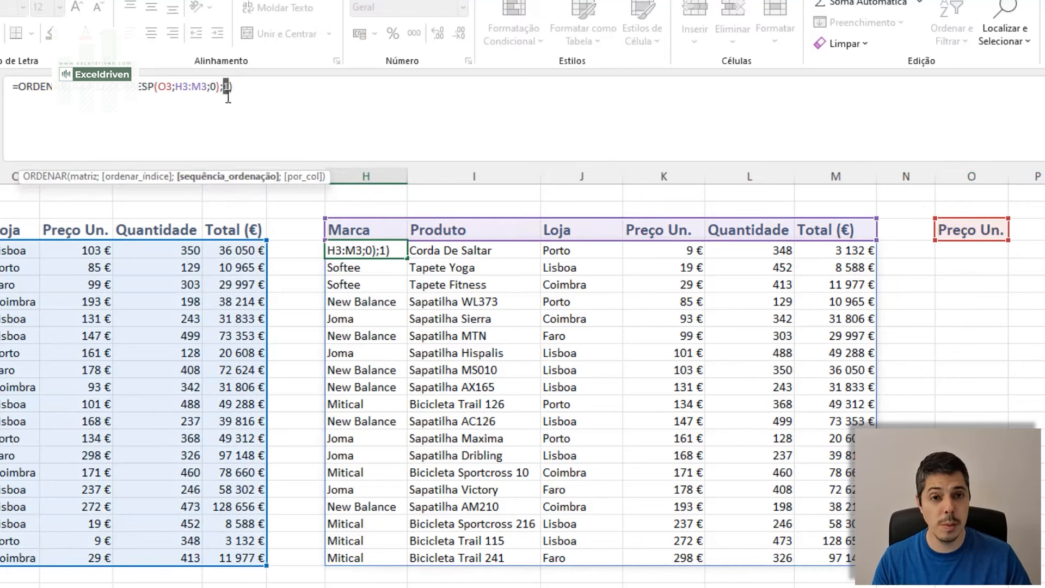